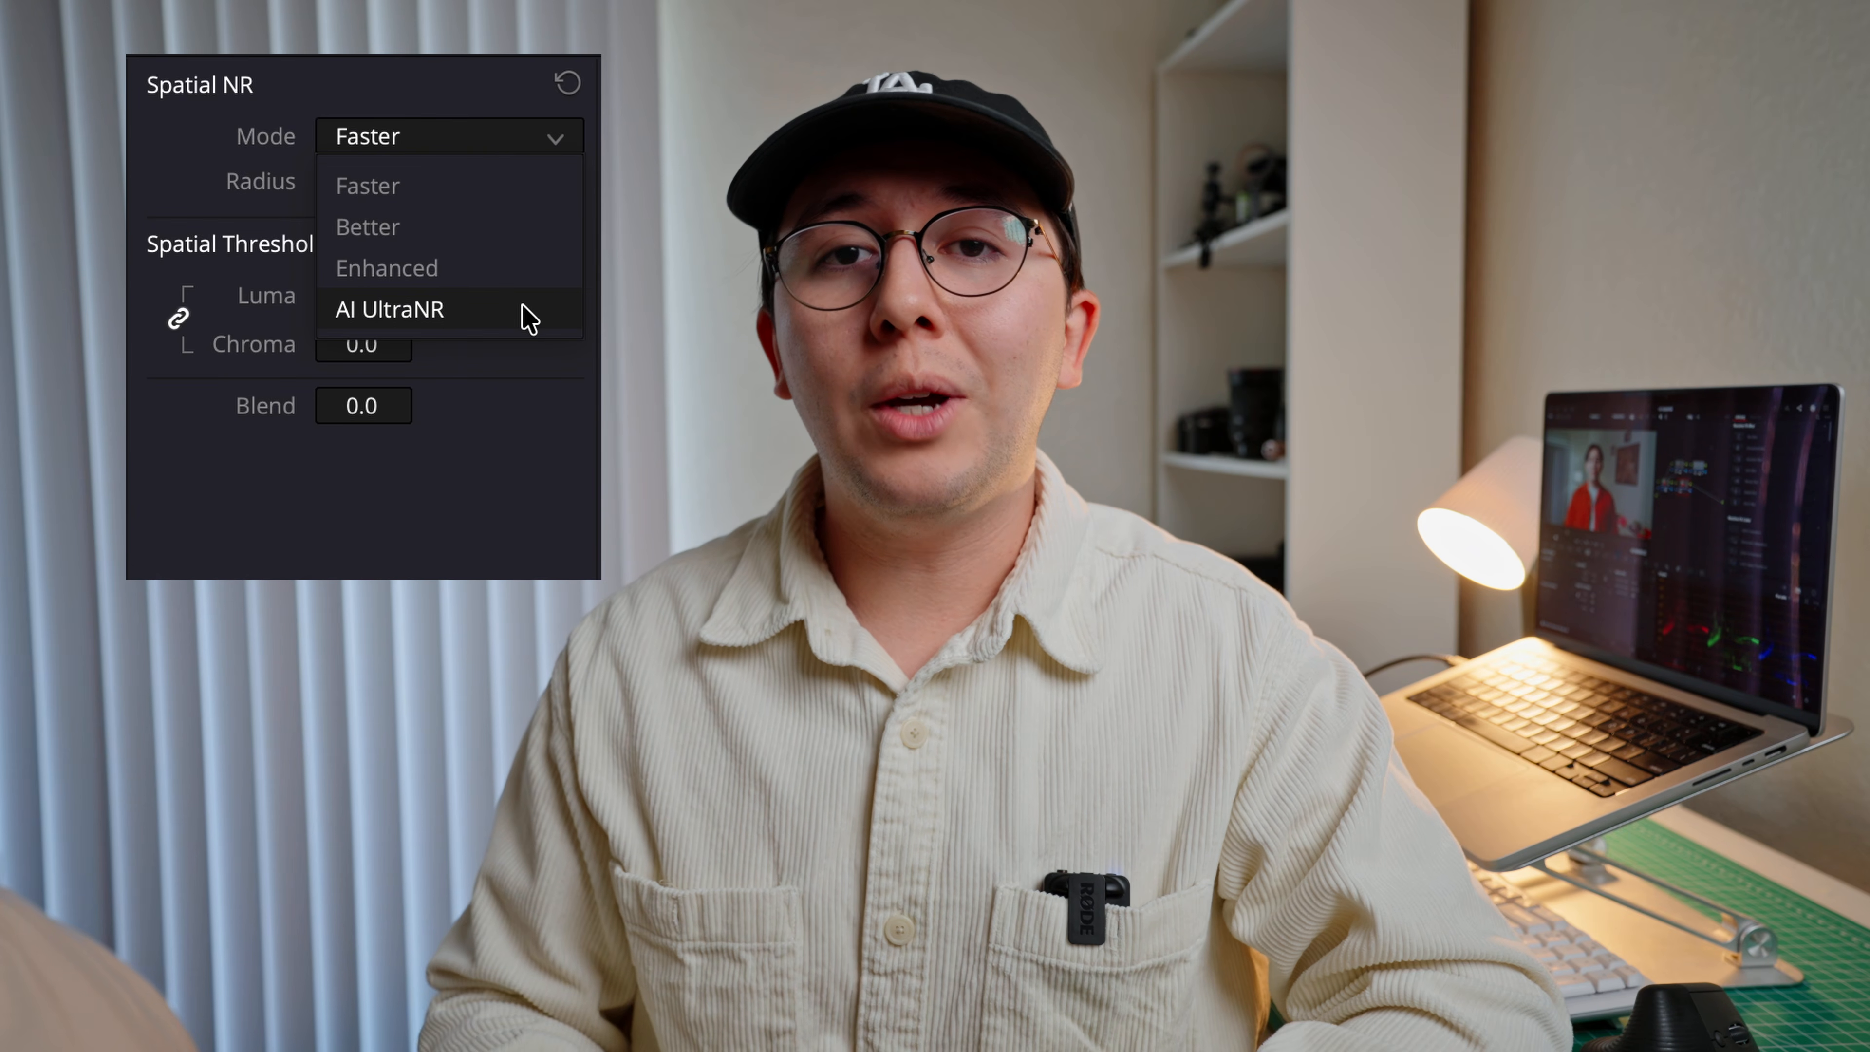
click(528, 316)
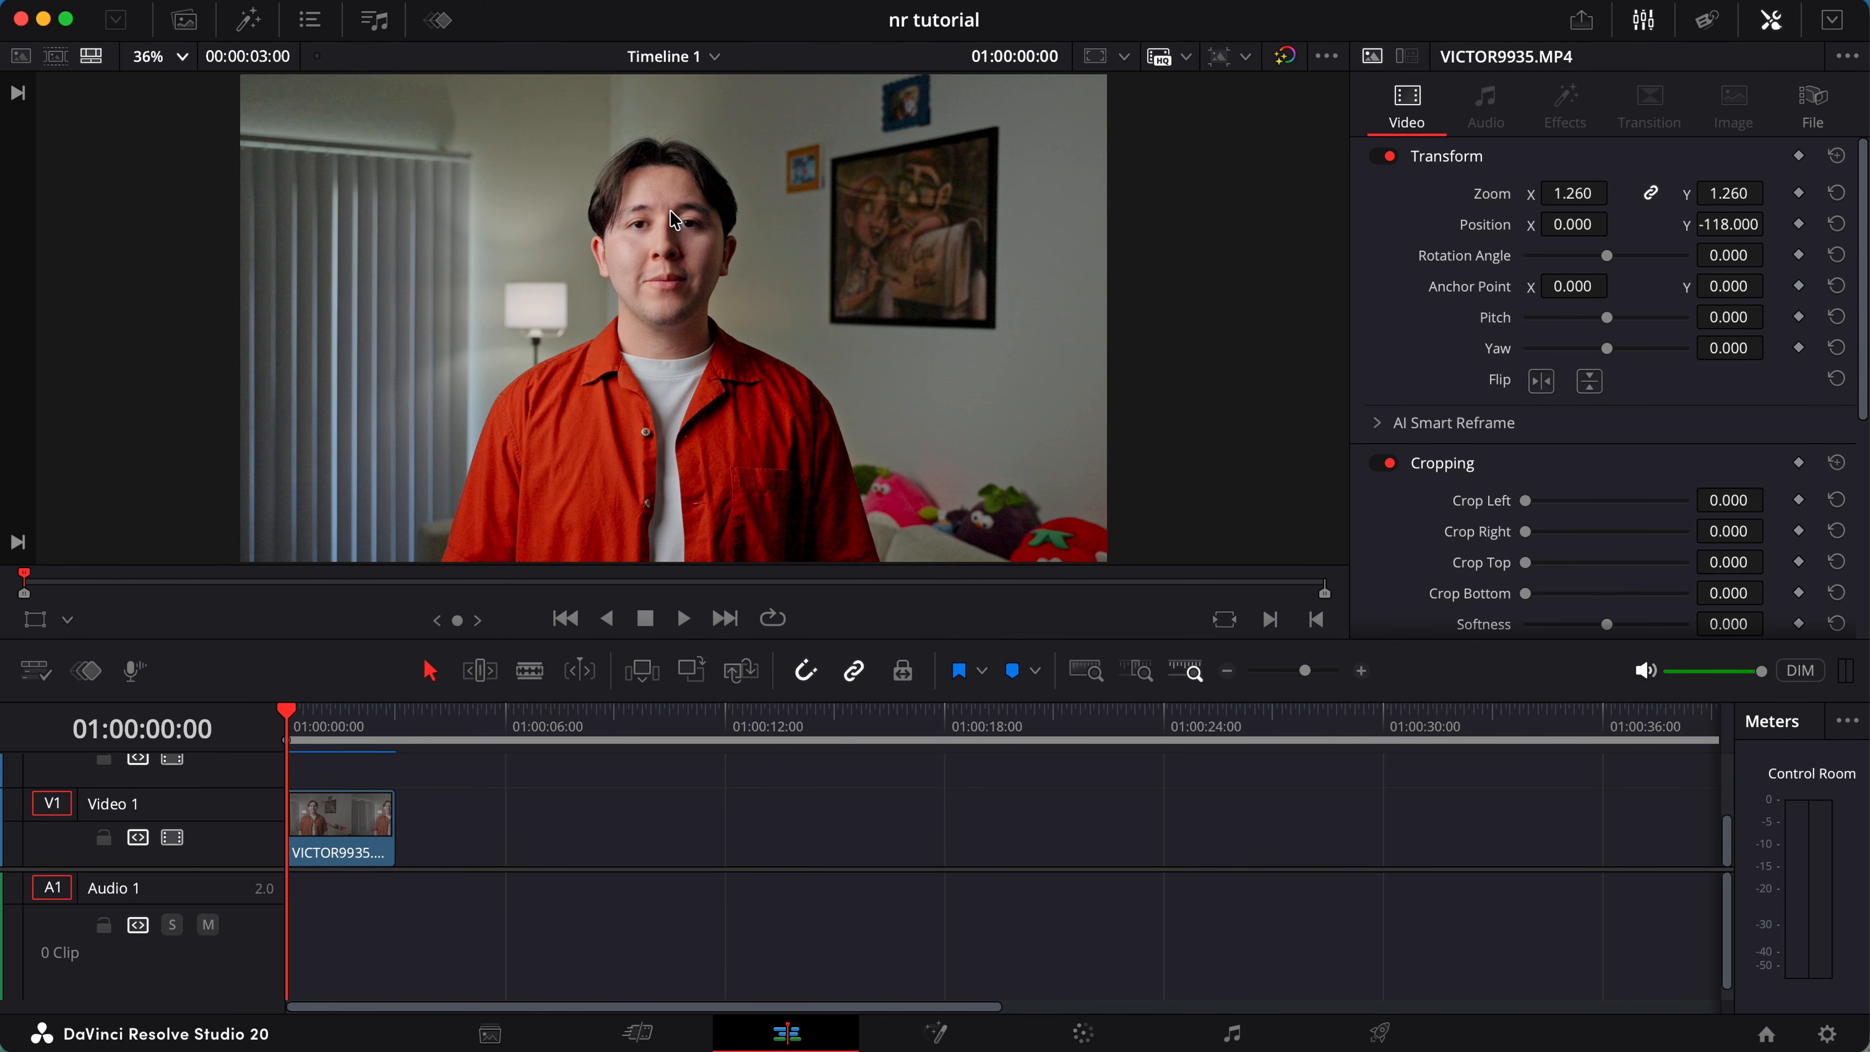
Step: On the Color page, add a serial node after node 03 and show its Motion Effects controls
scroll(670, 211, up, 8)
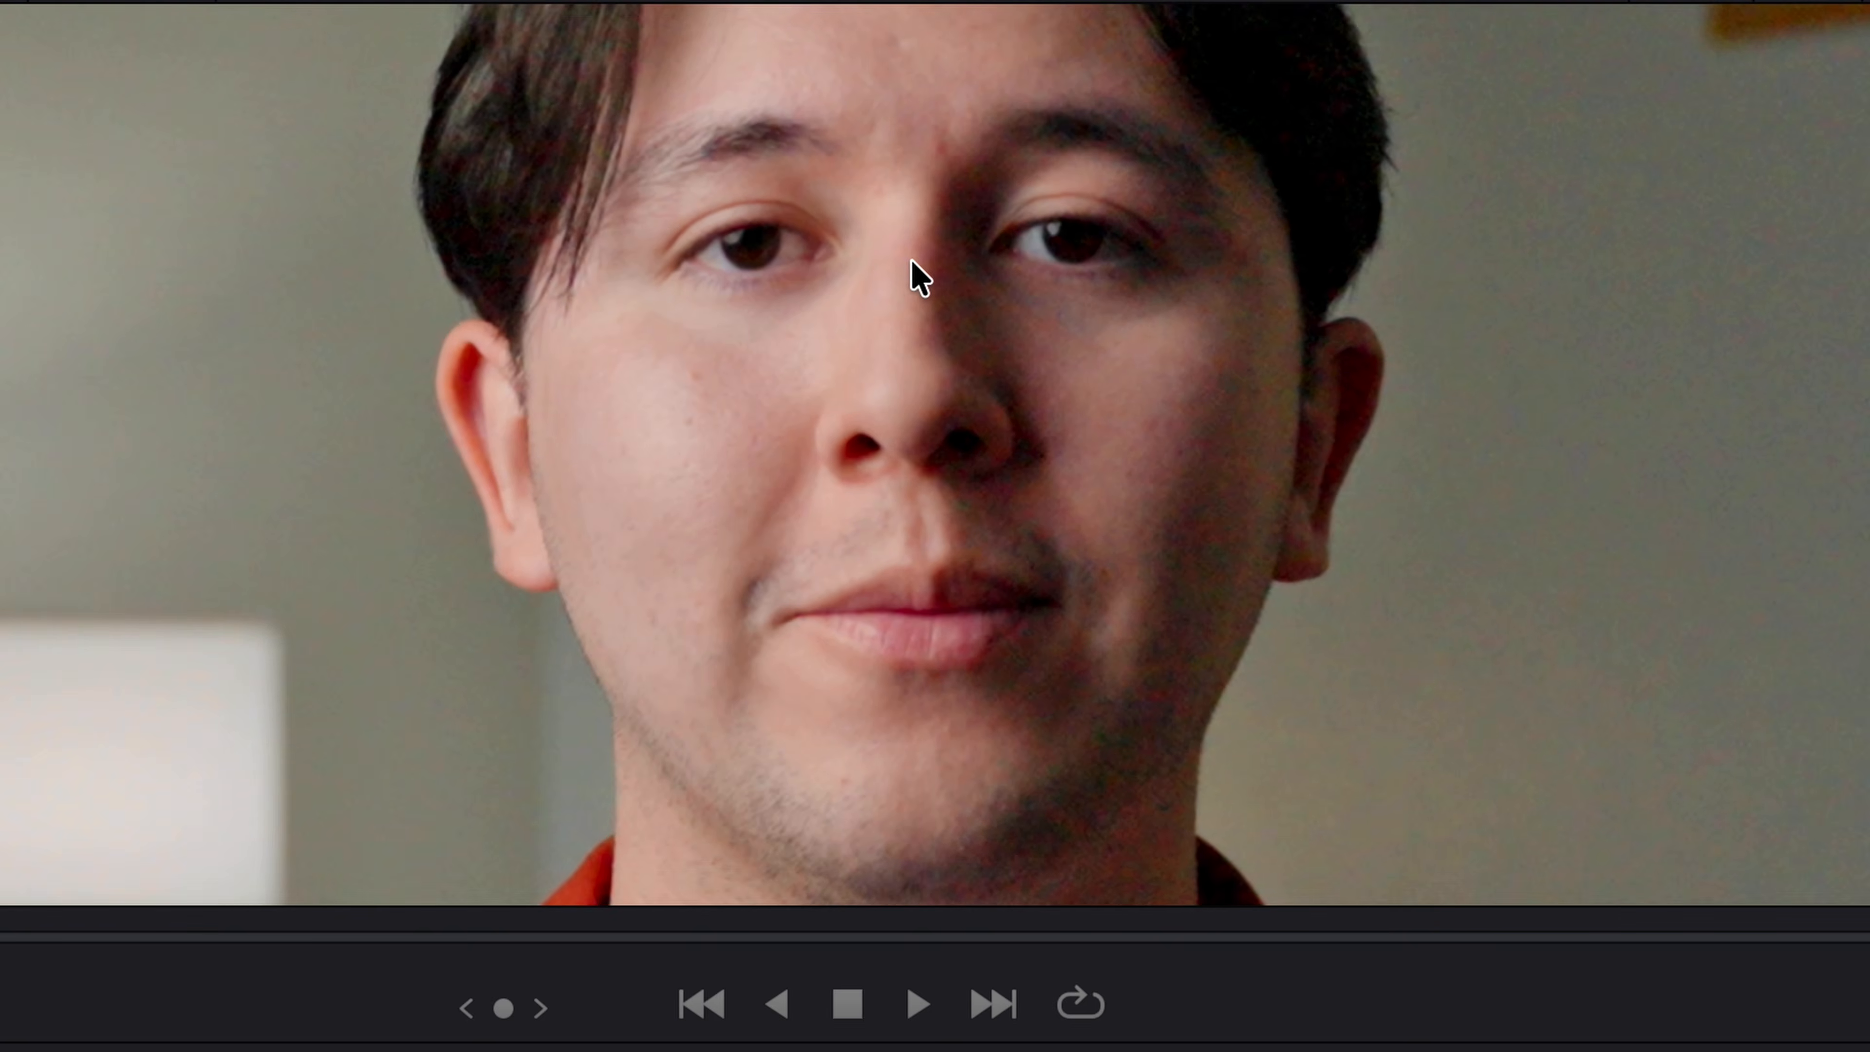
scroll(917, 276, up, 2)
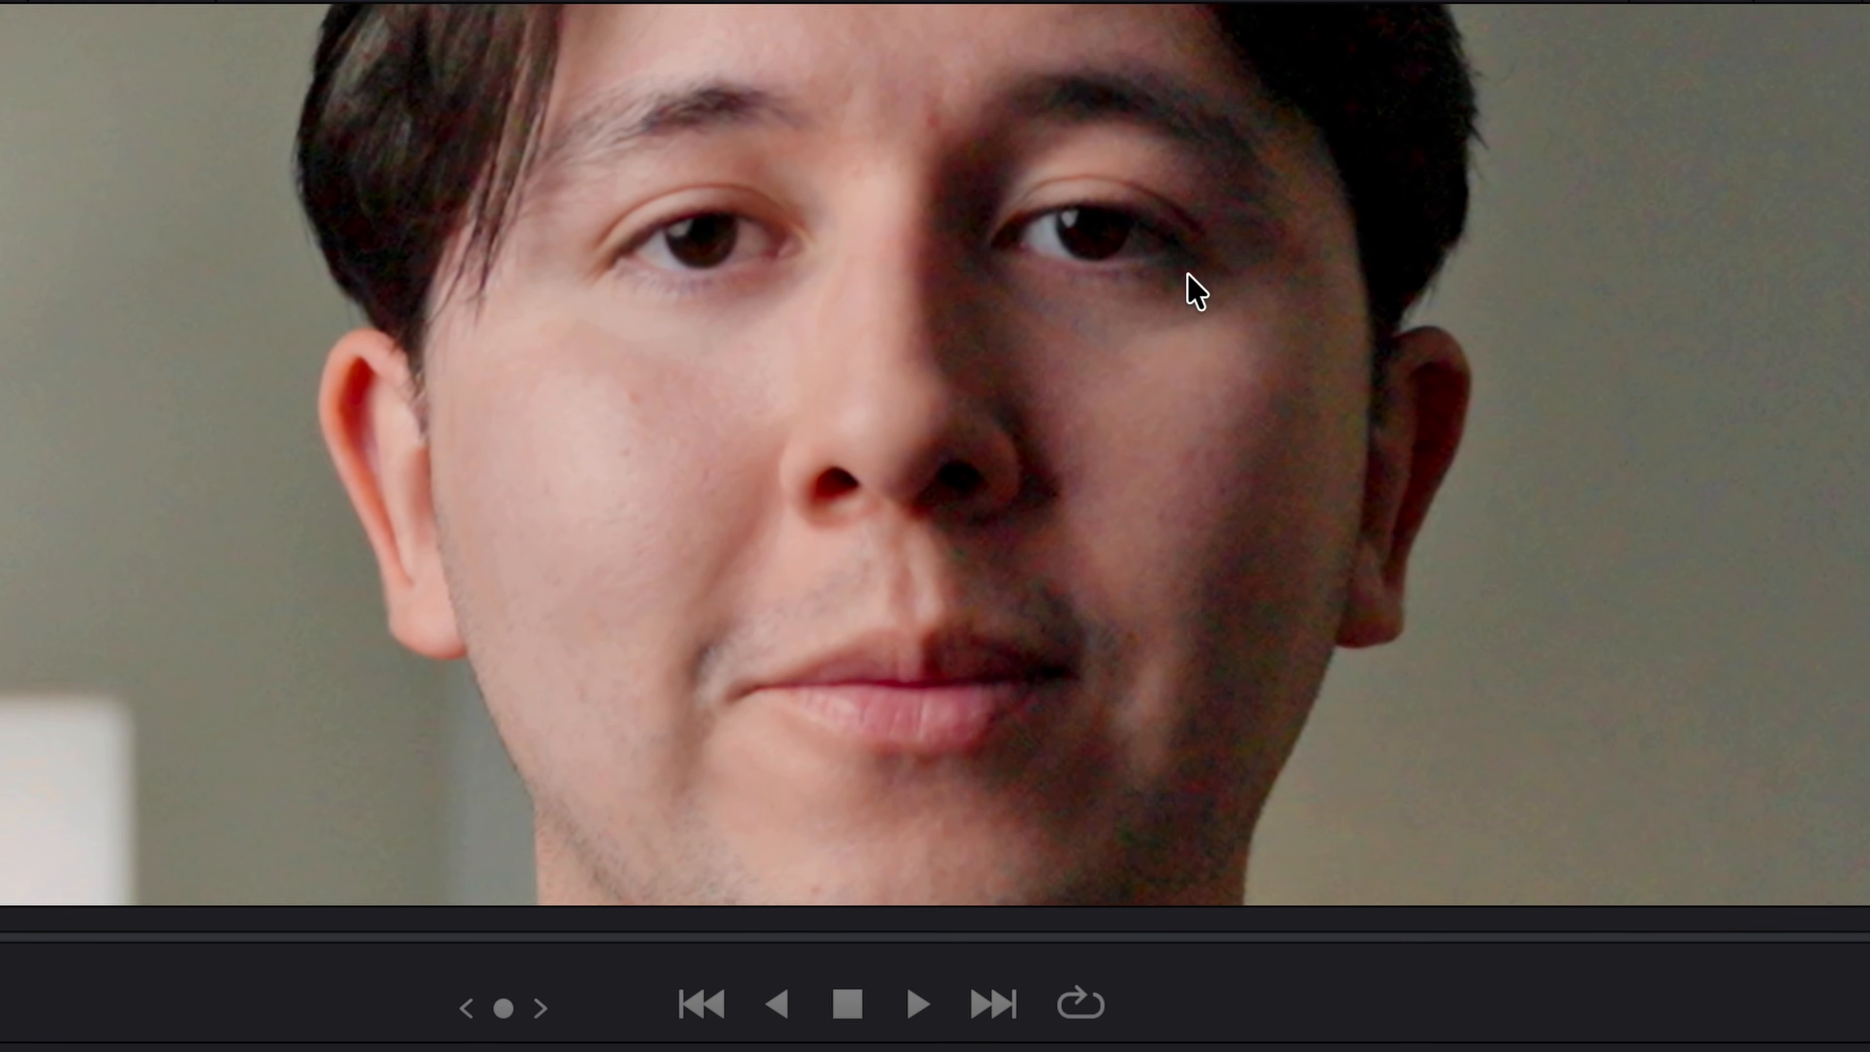
scroll(1196, 291, up, 1)
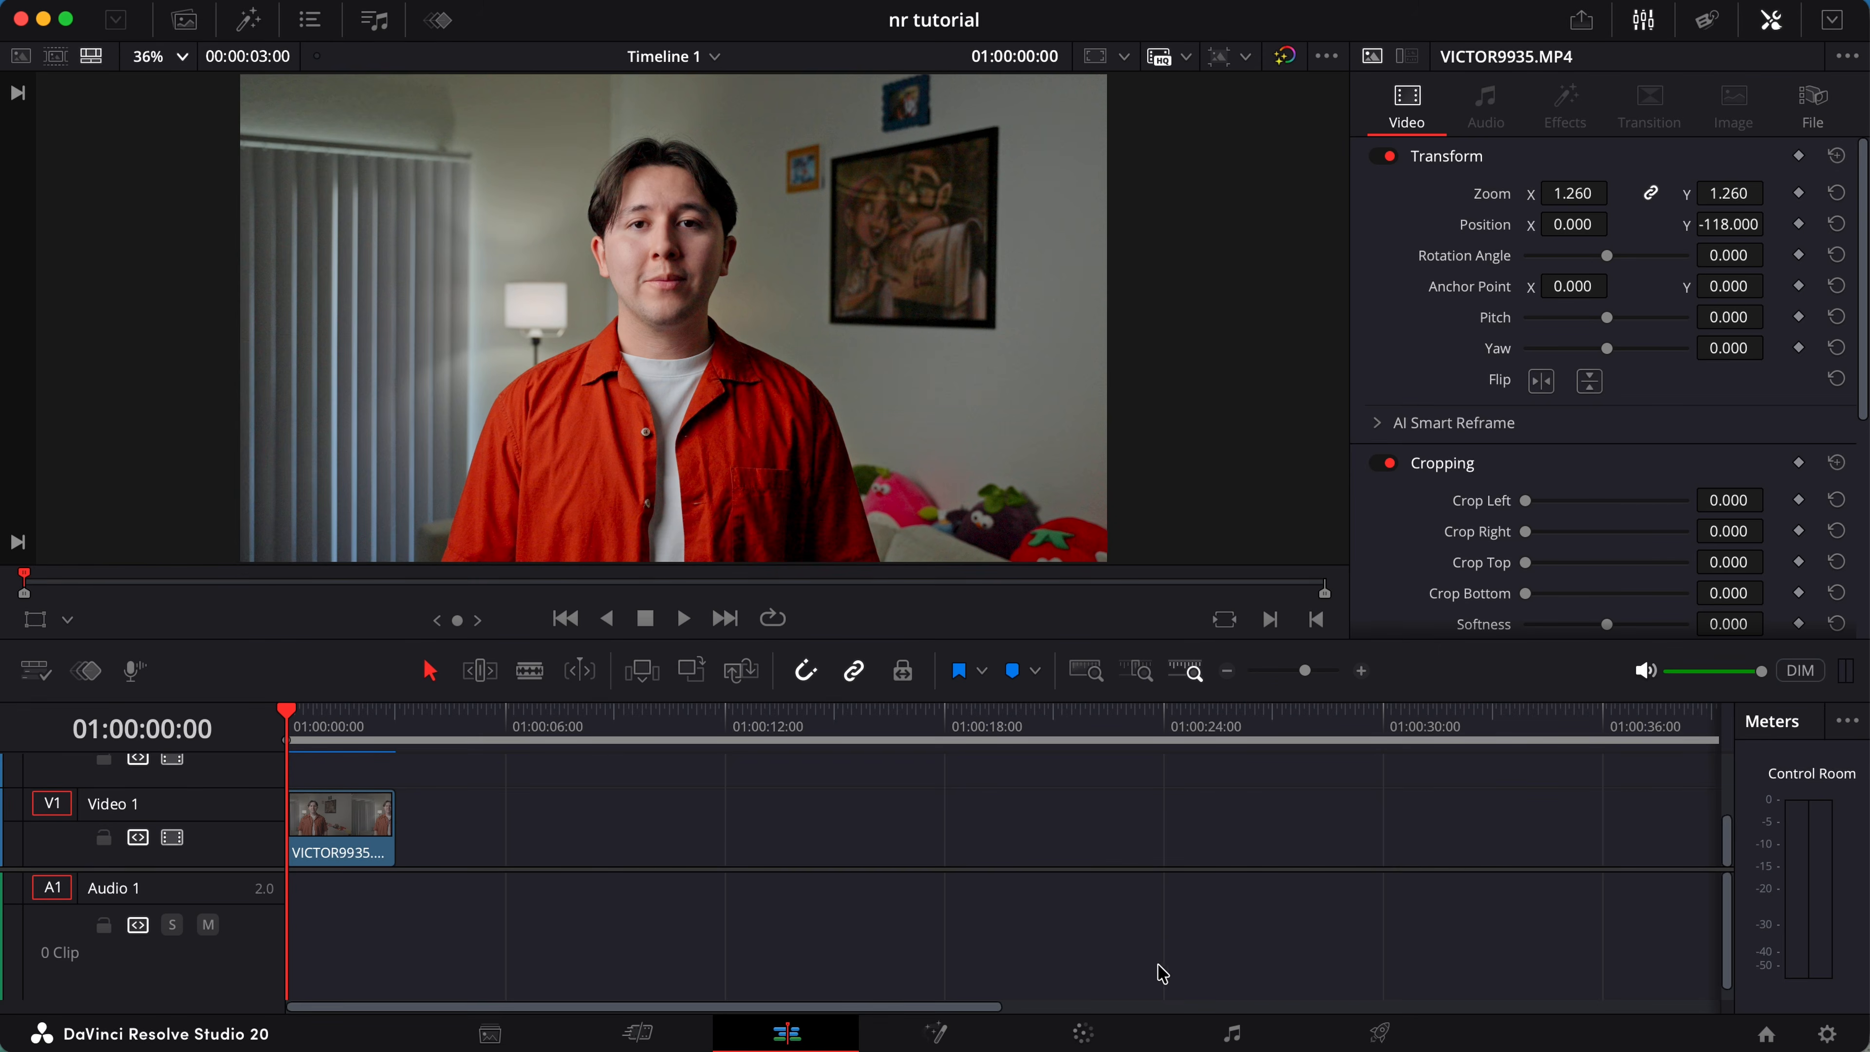
click(1084, 1034)
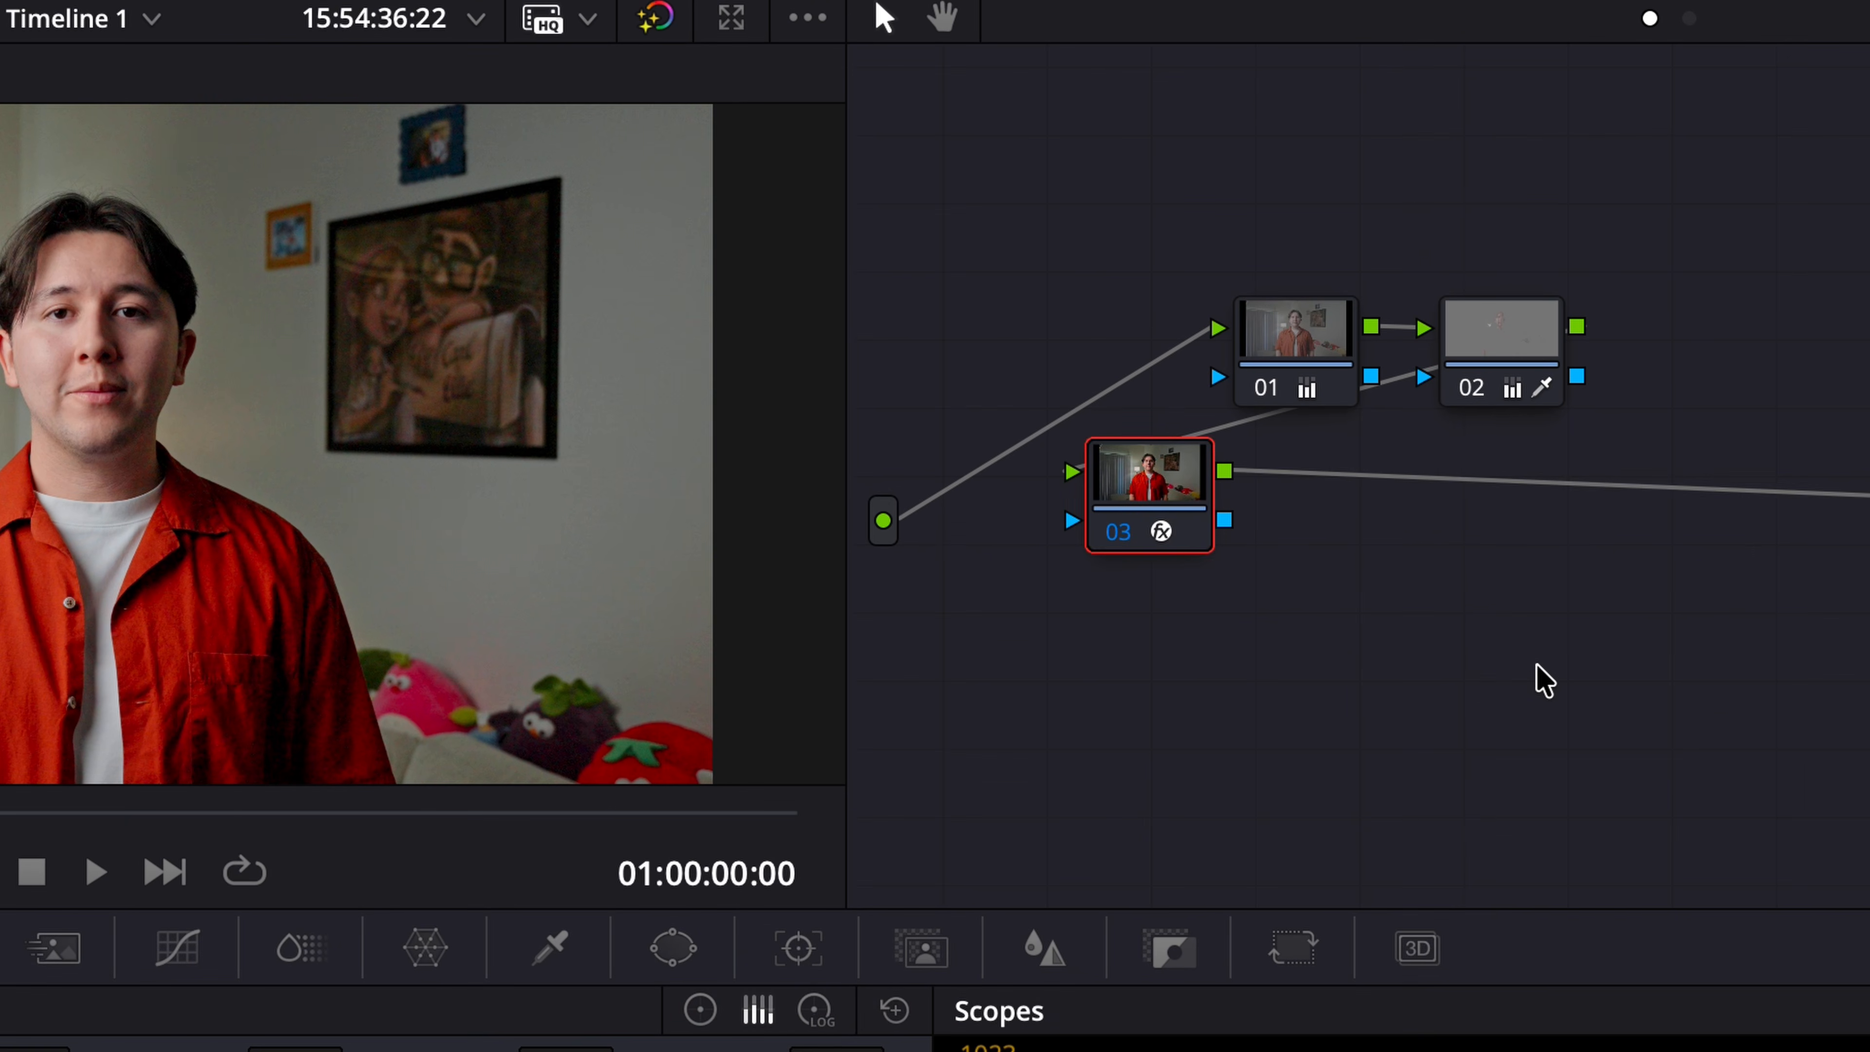
key(alt+s)
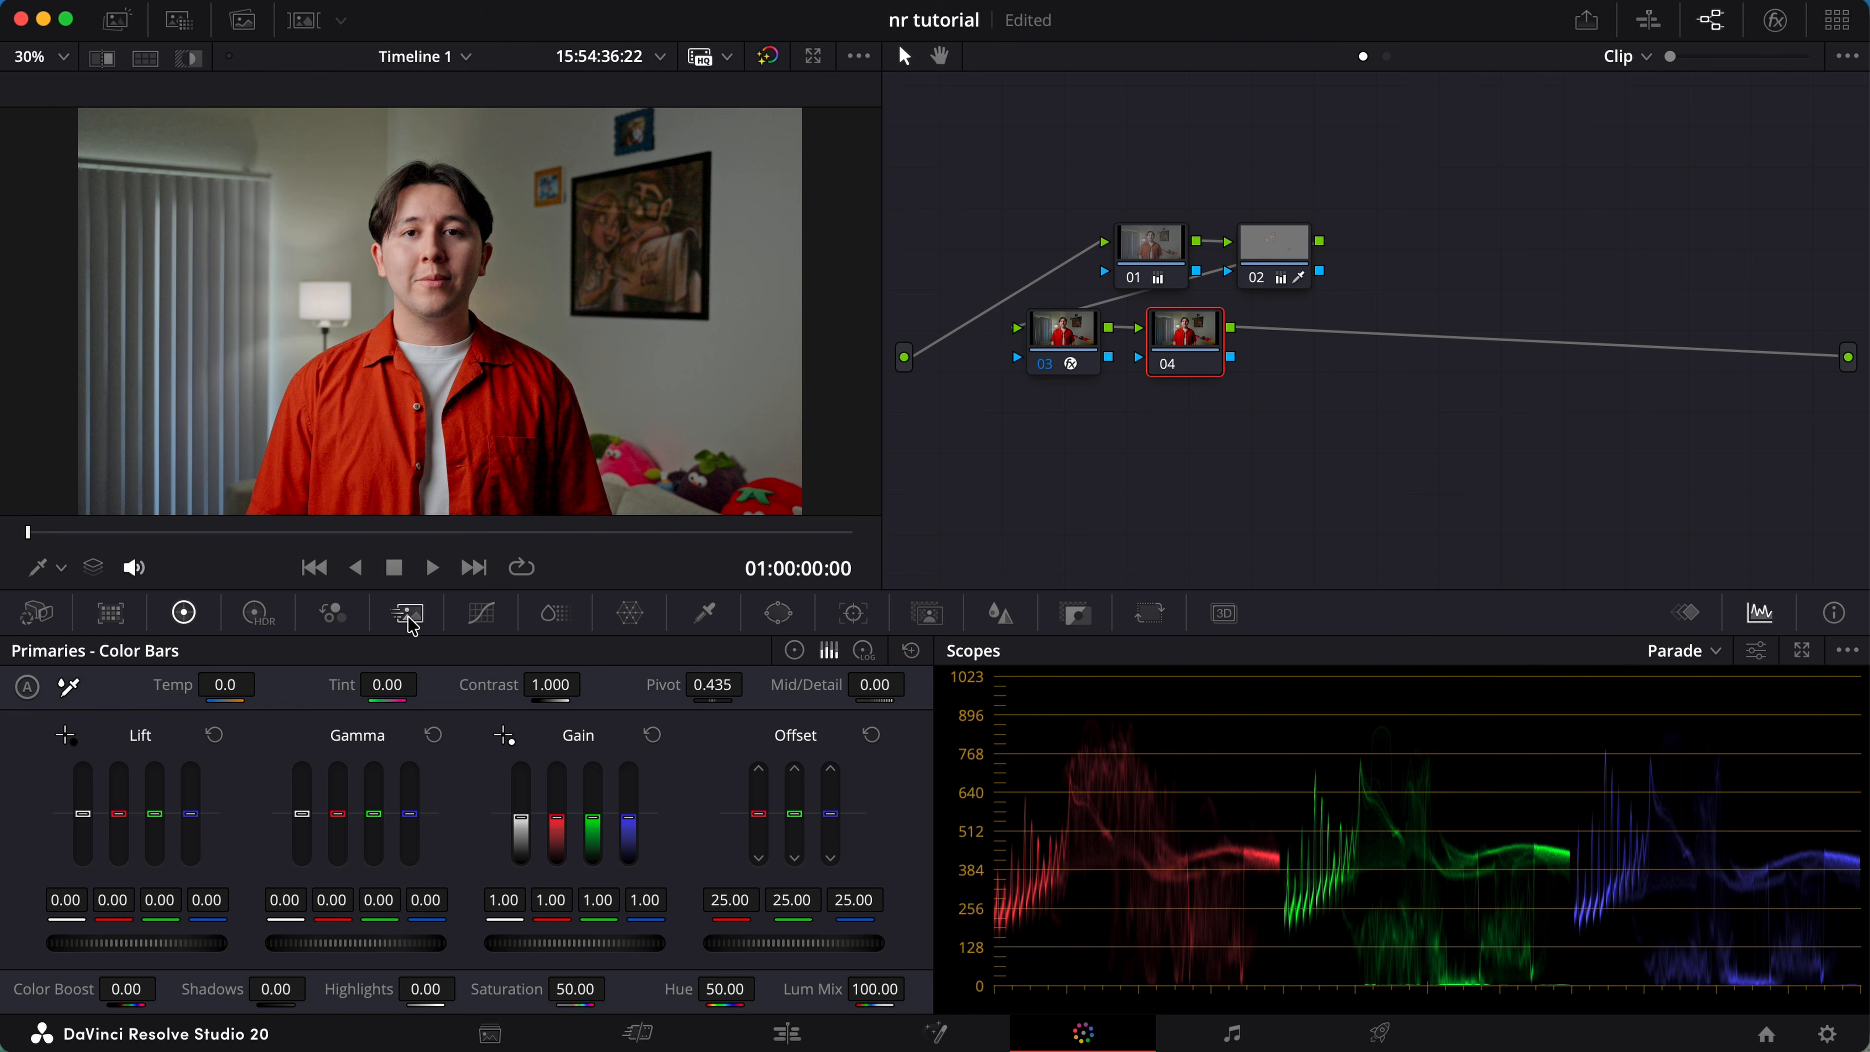
click(407, 613)
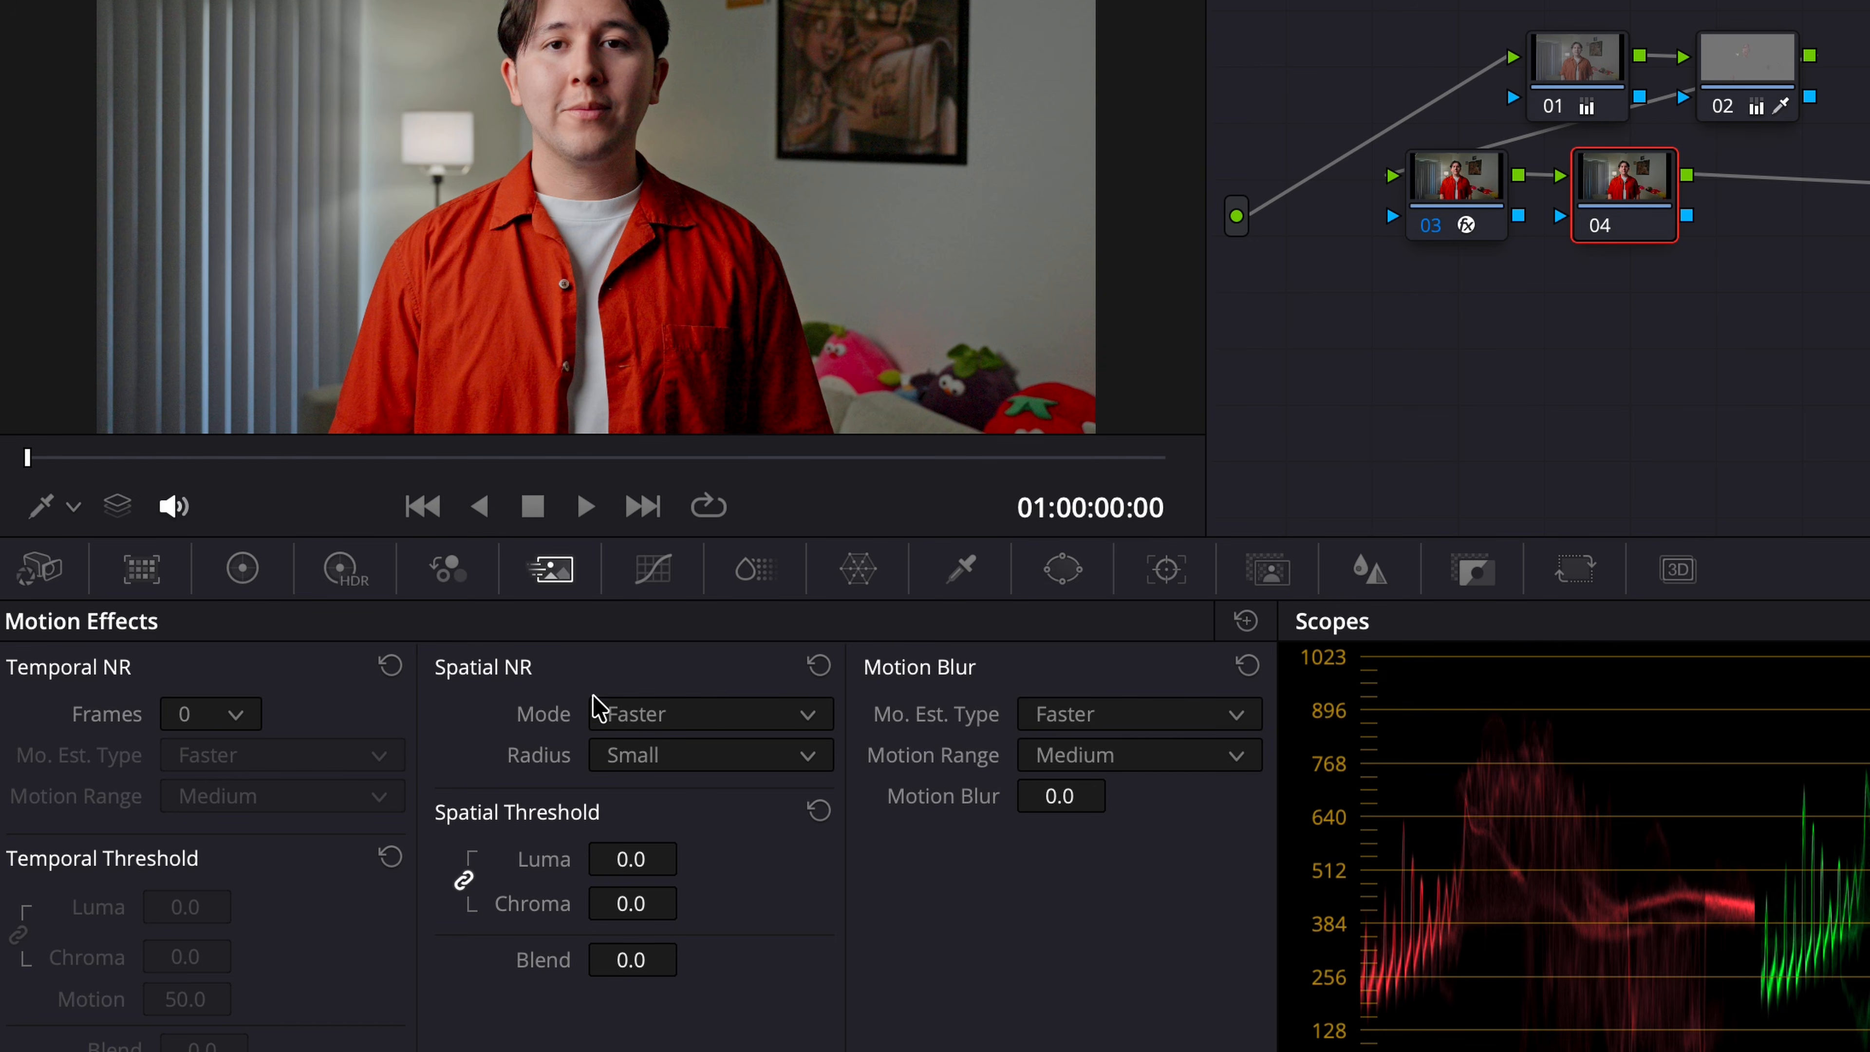
Step: Set the Spatial NR mode to AI UltraNR and analyze the noise, placing the sample area over the shadowed cheek
click(740, 722)
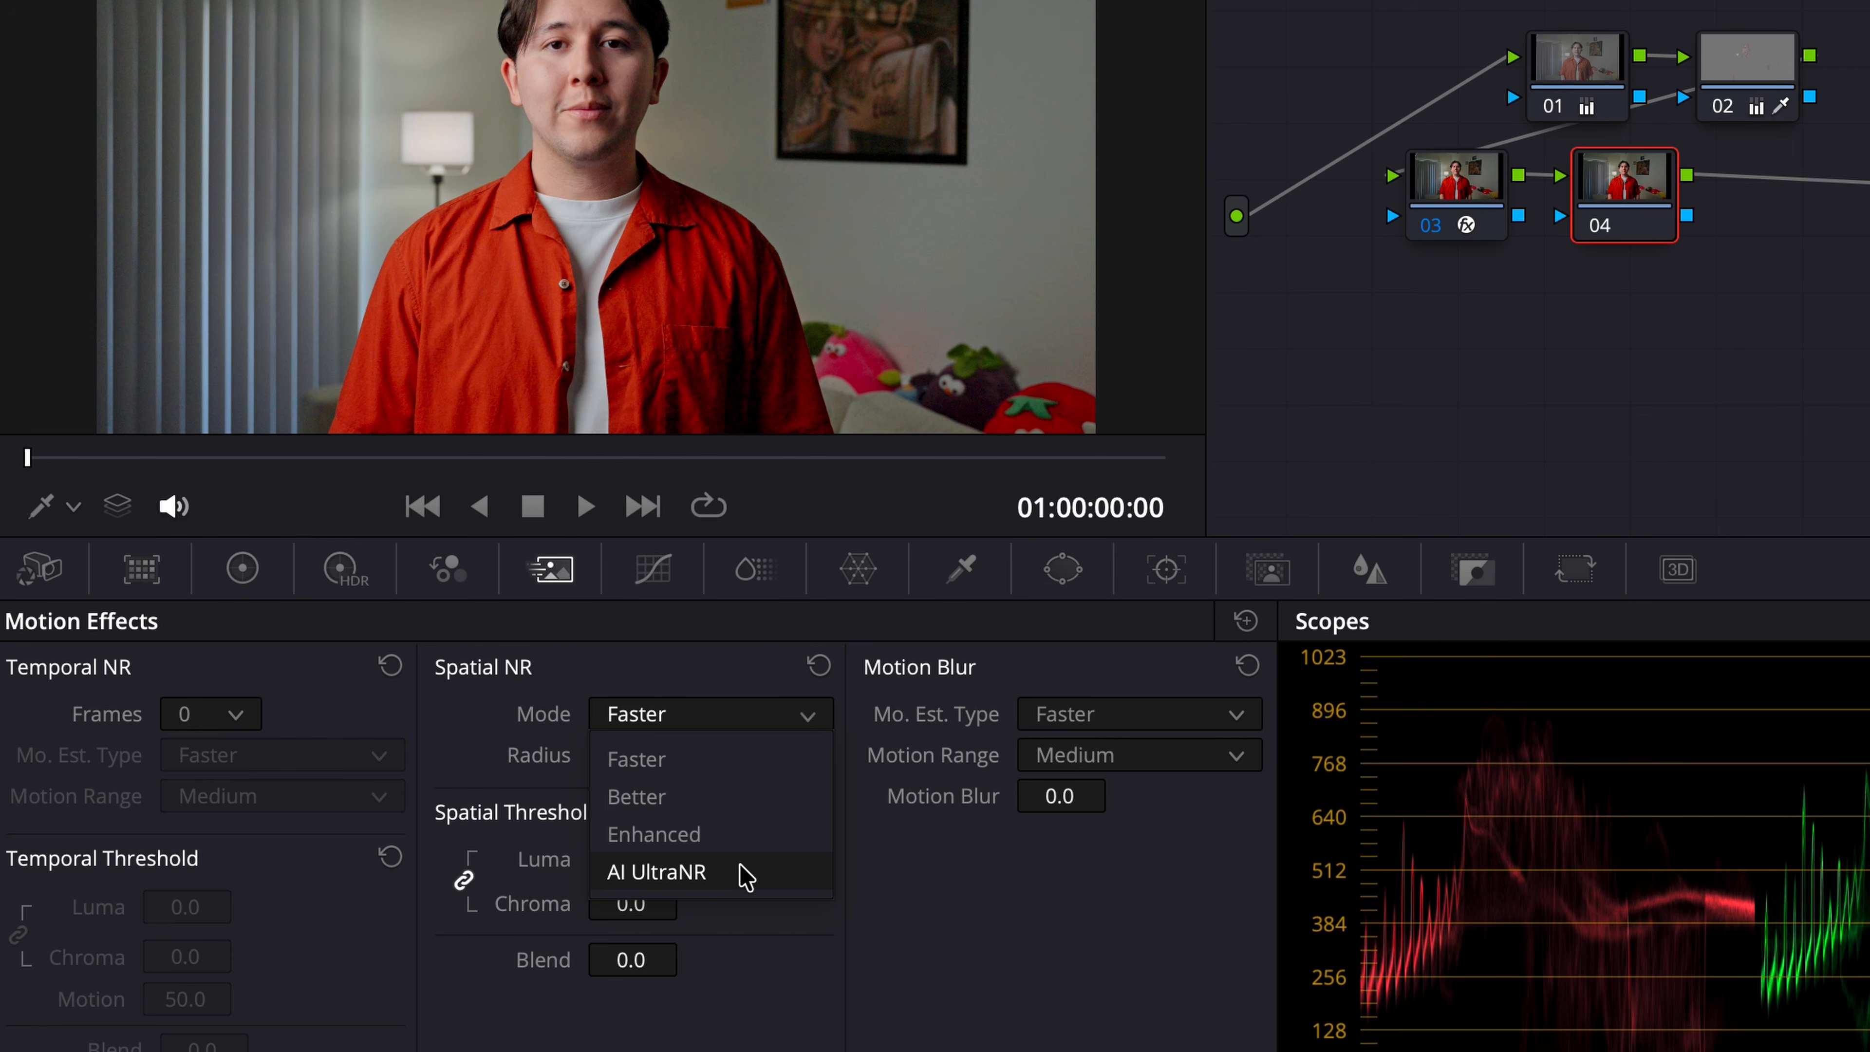
click(745, 875)
click(617, 856)
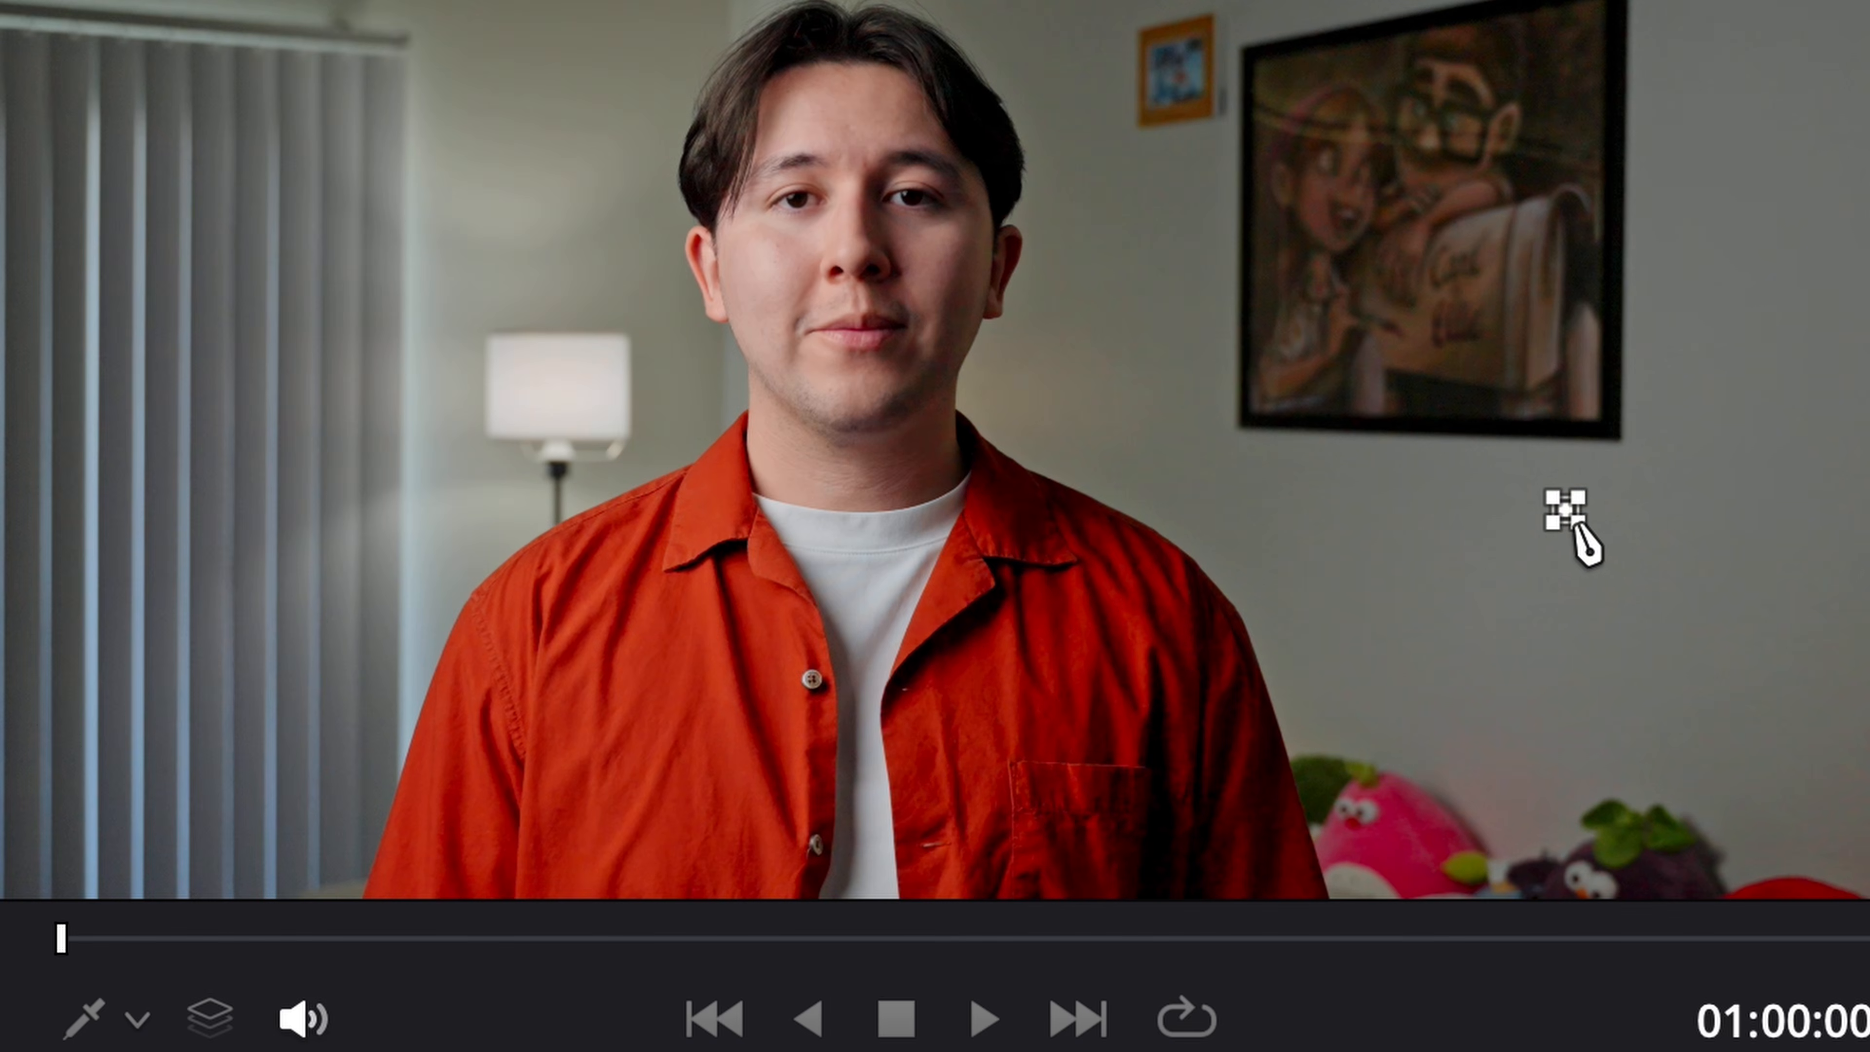
drag(1568, 516, 937, 263)
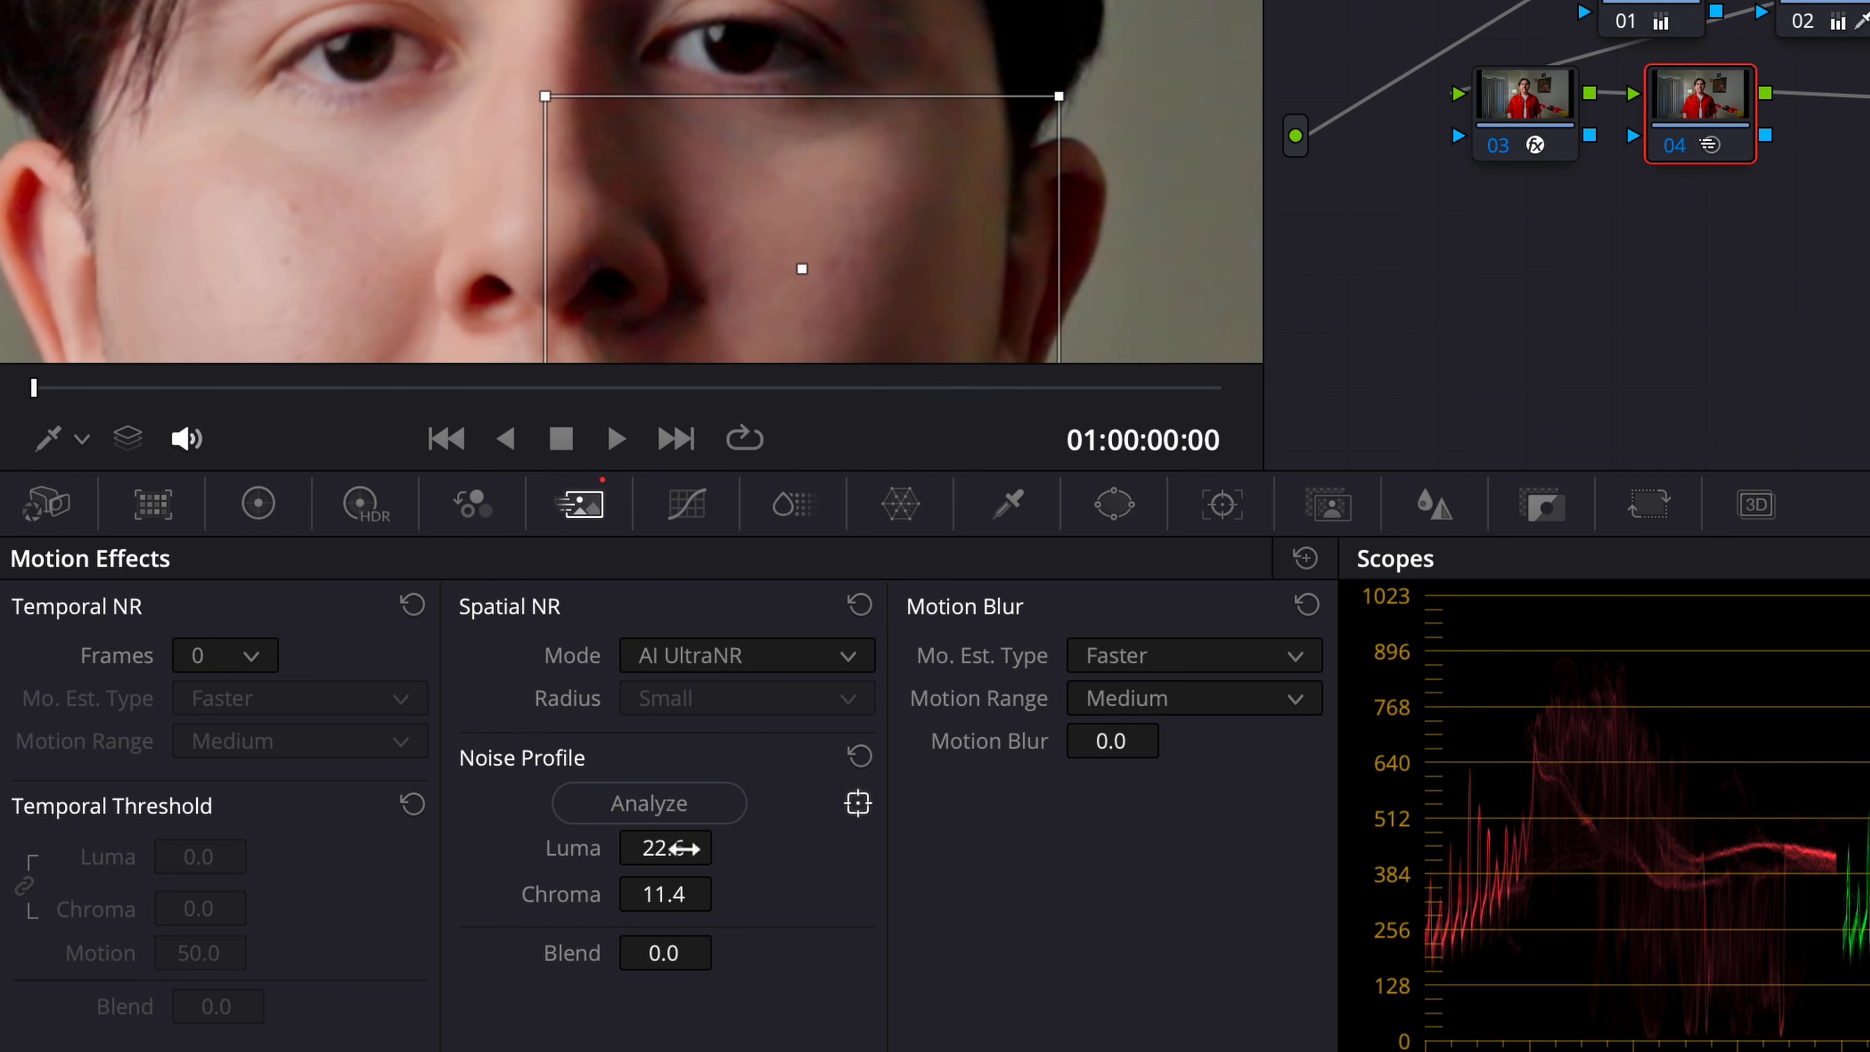
Step: Try a noise profile of luma 19.8 and chroma 9.4, and reset Spatial NR to its defaults
drag(685, 850, 664, 895)
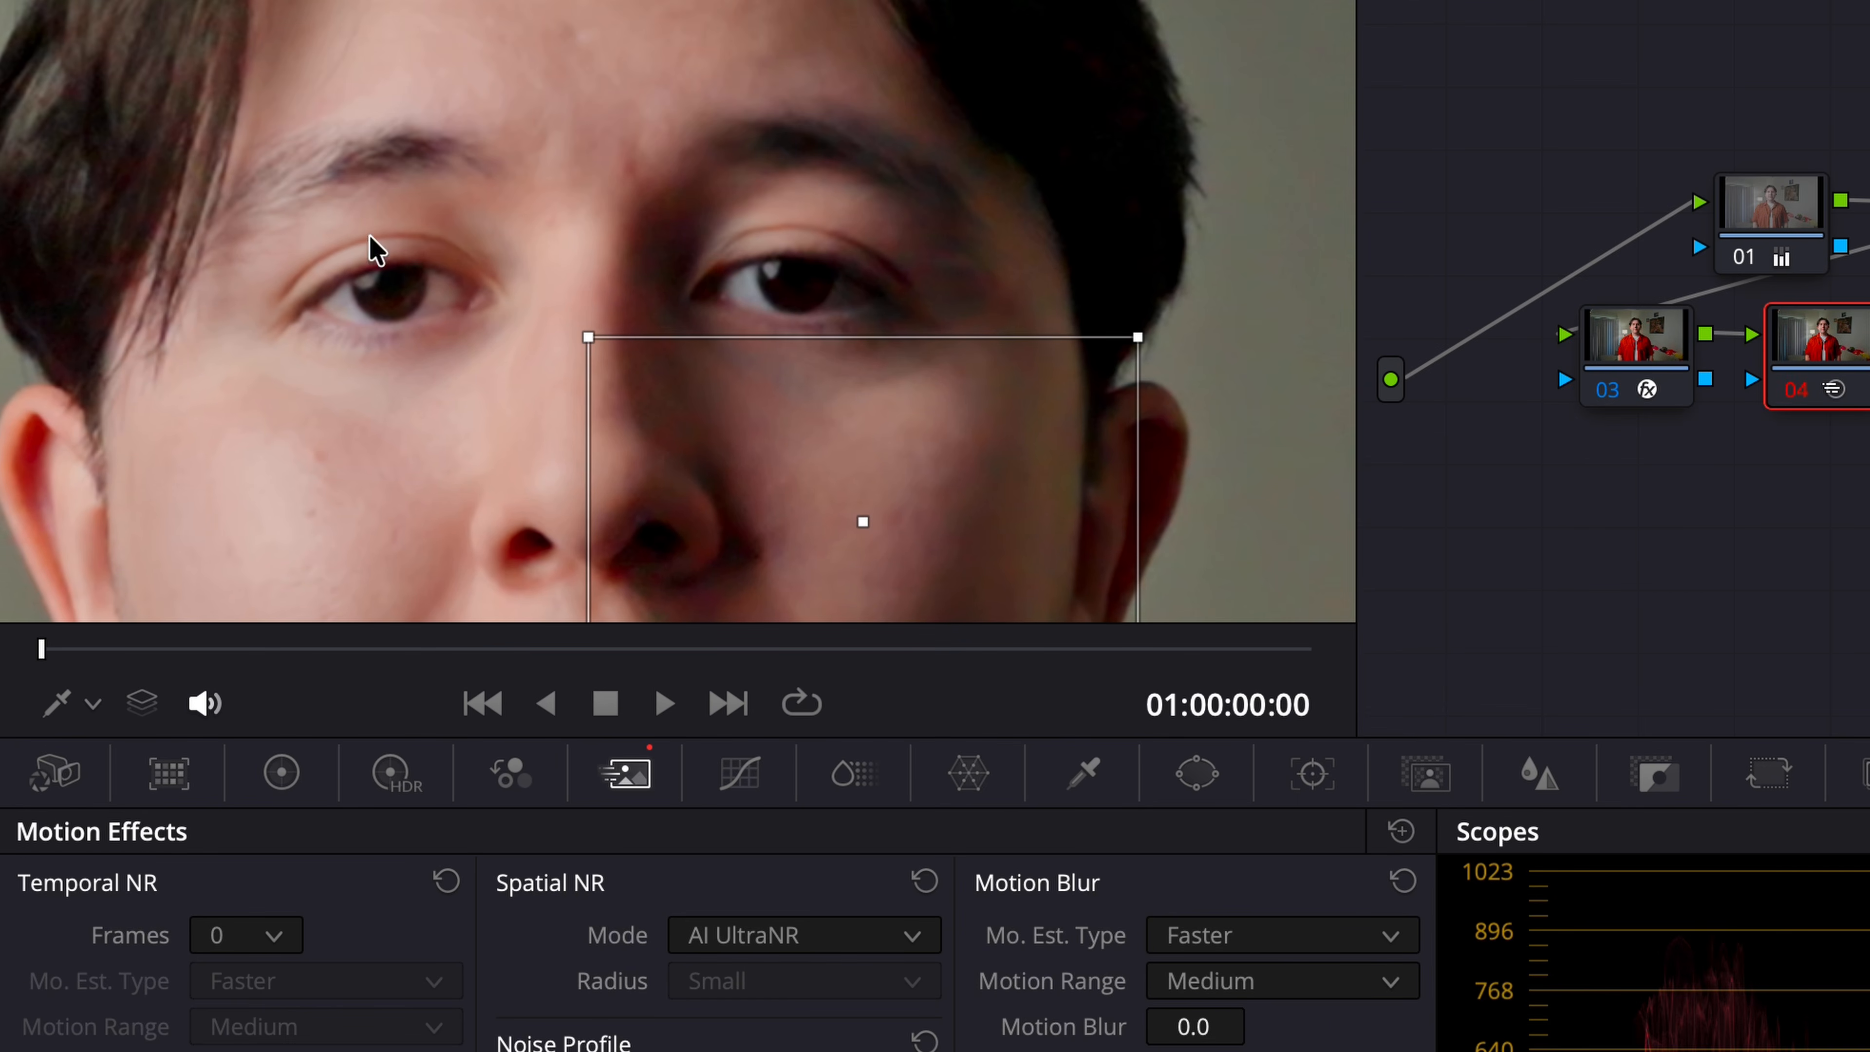
click(125, 2)
click(140, 2)
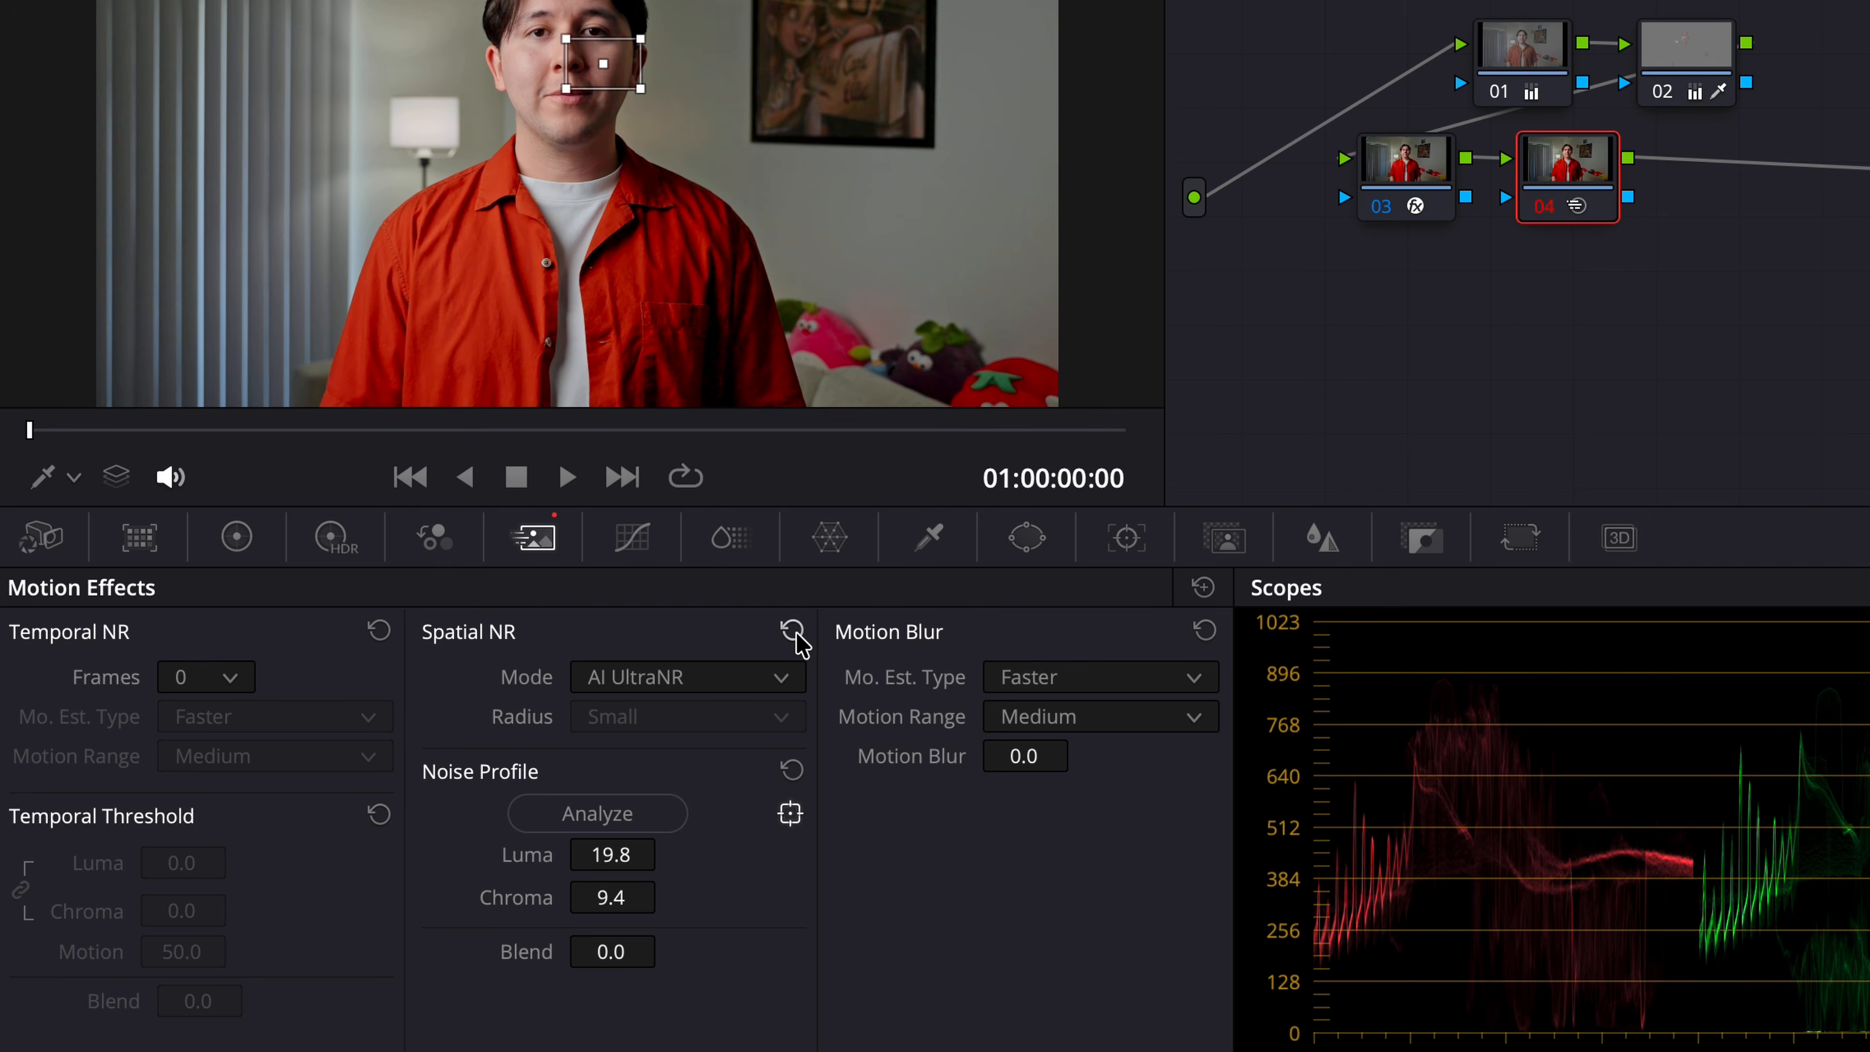
click(794, 631)
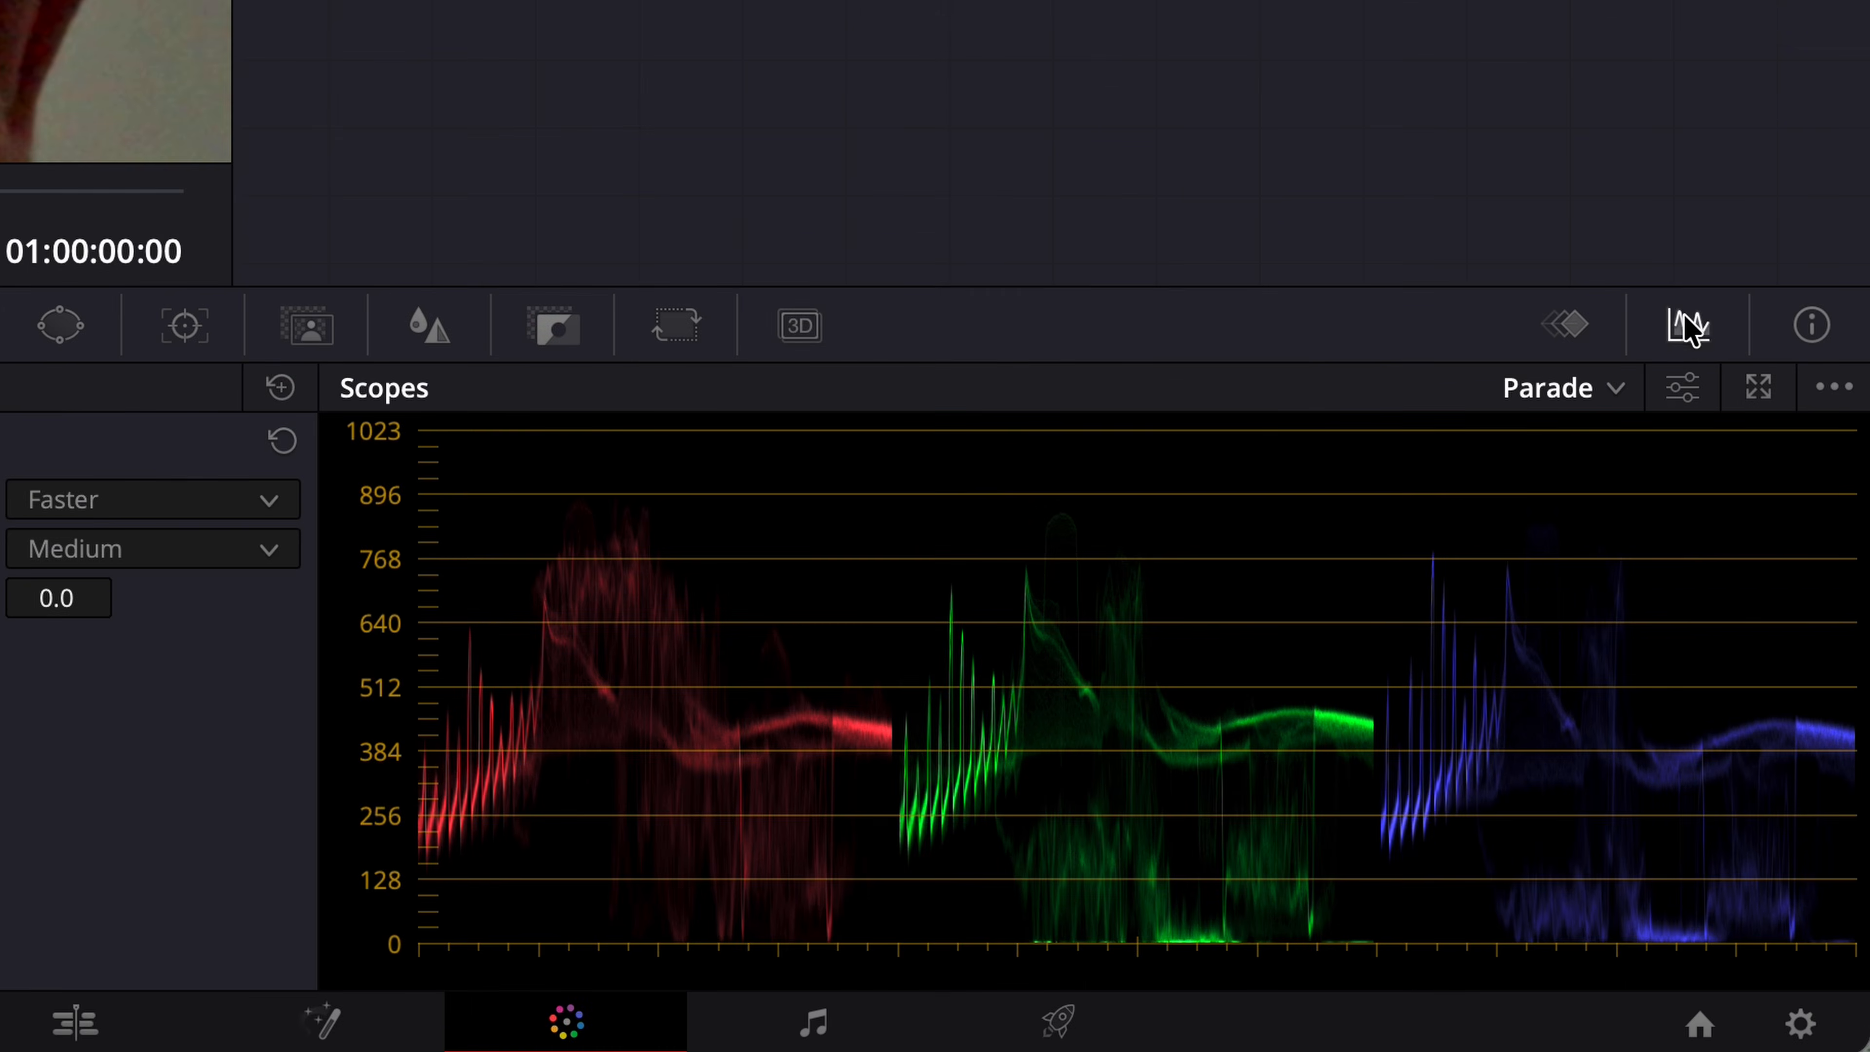
click(1587, 388)
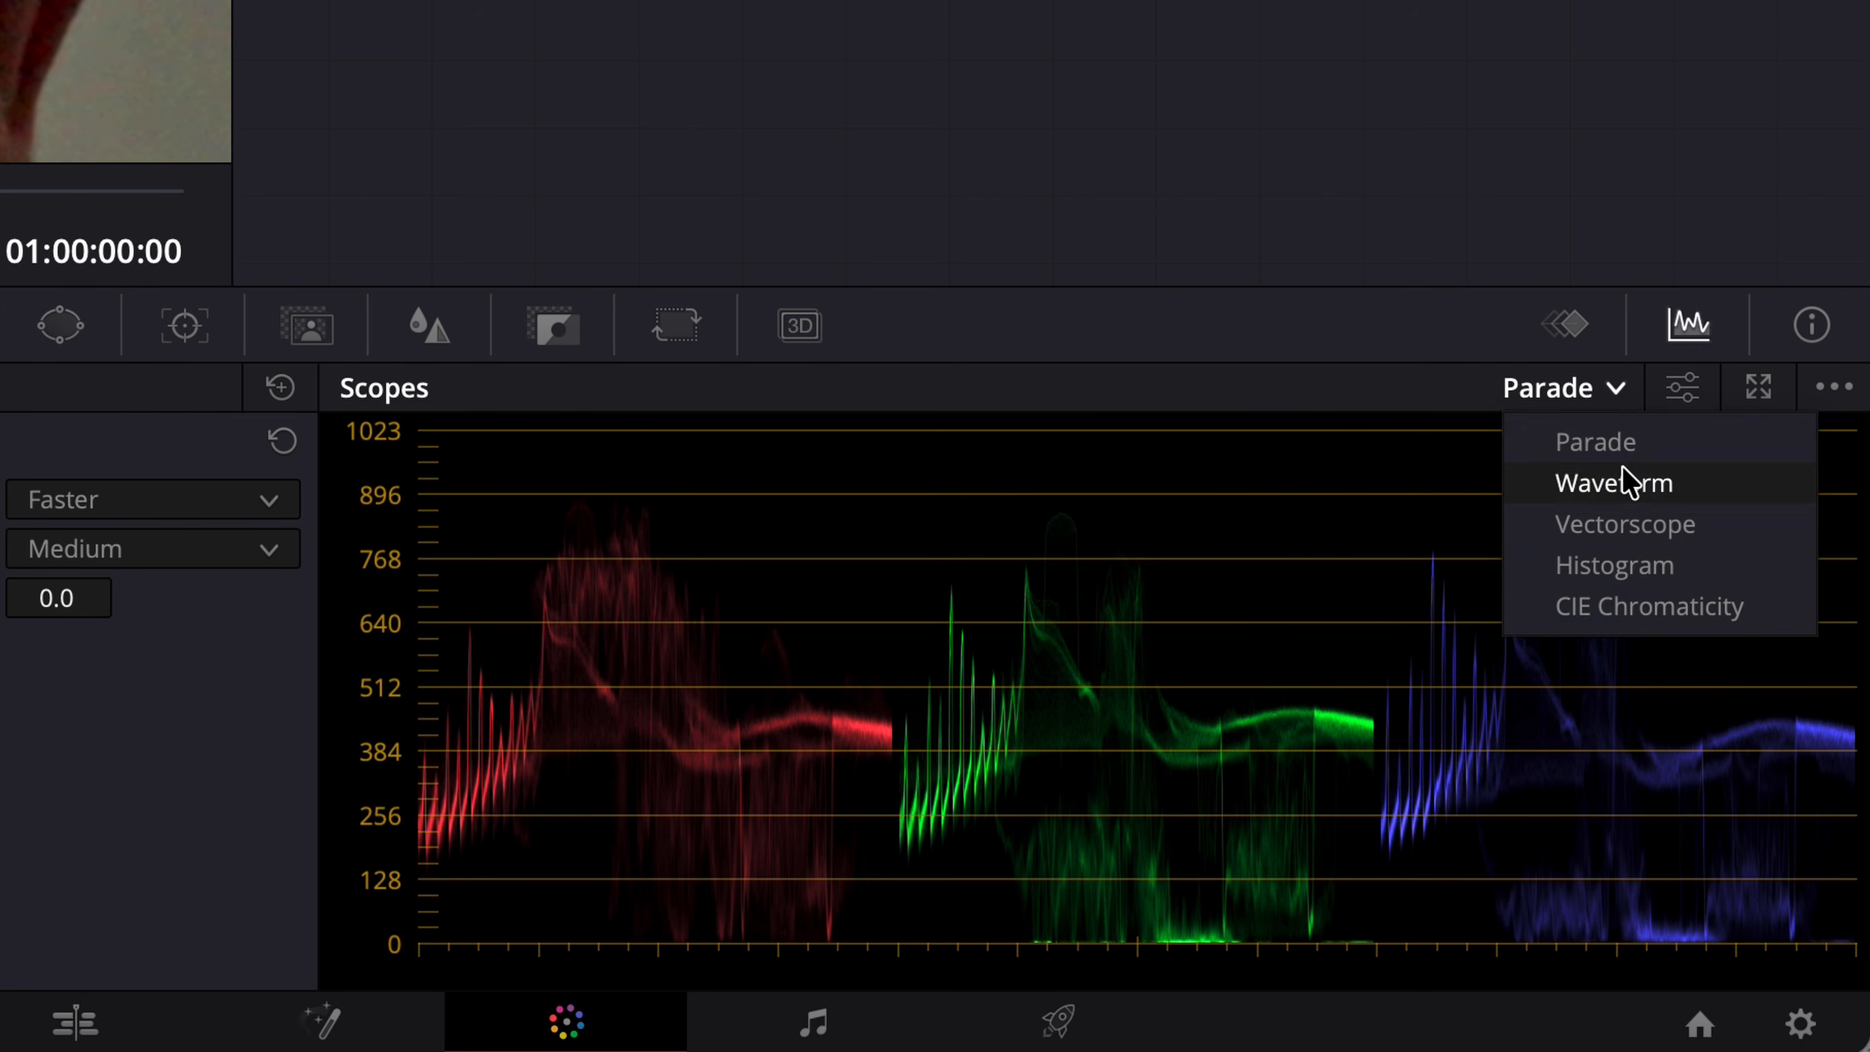
click(1630, 442)
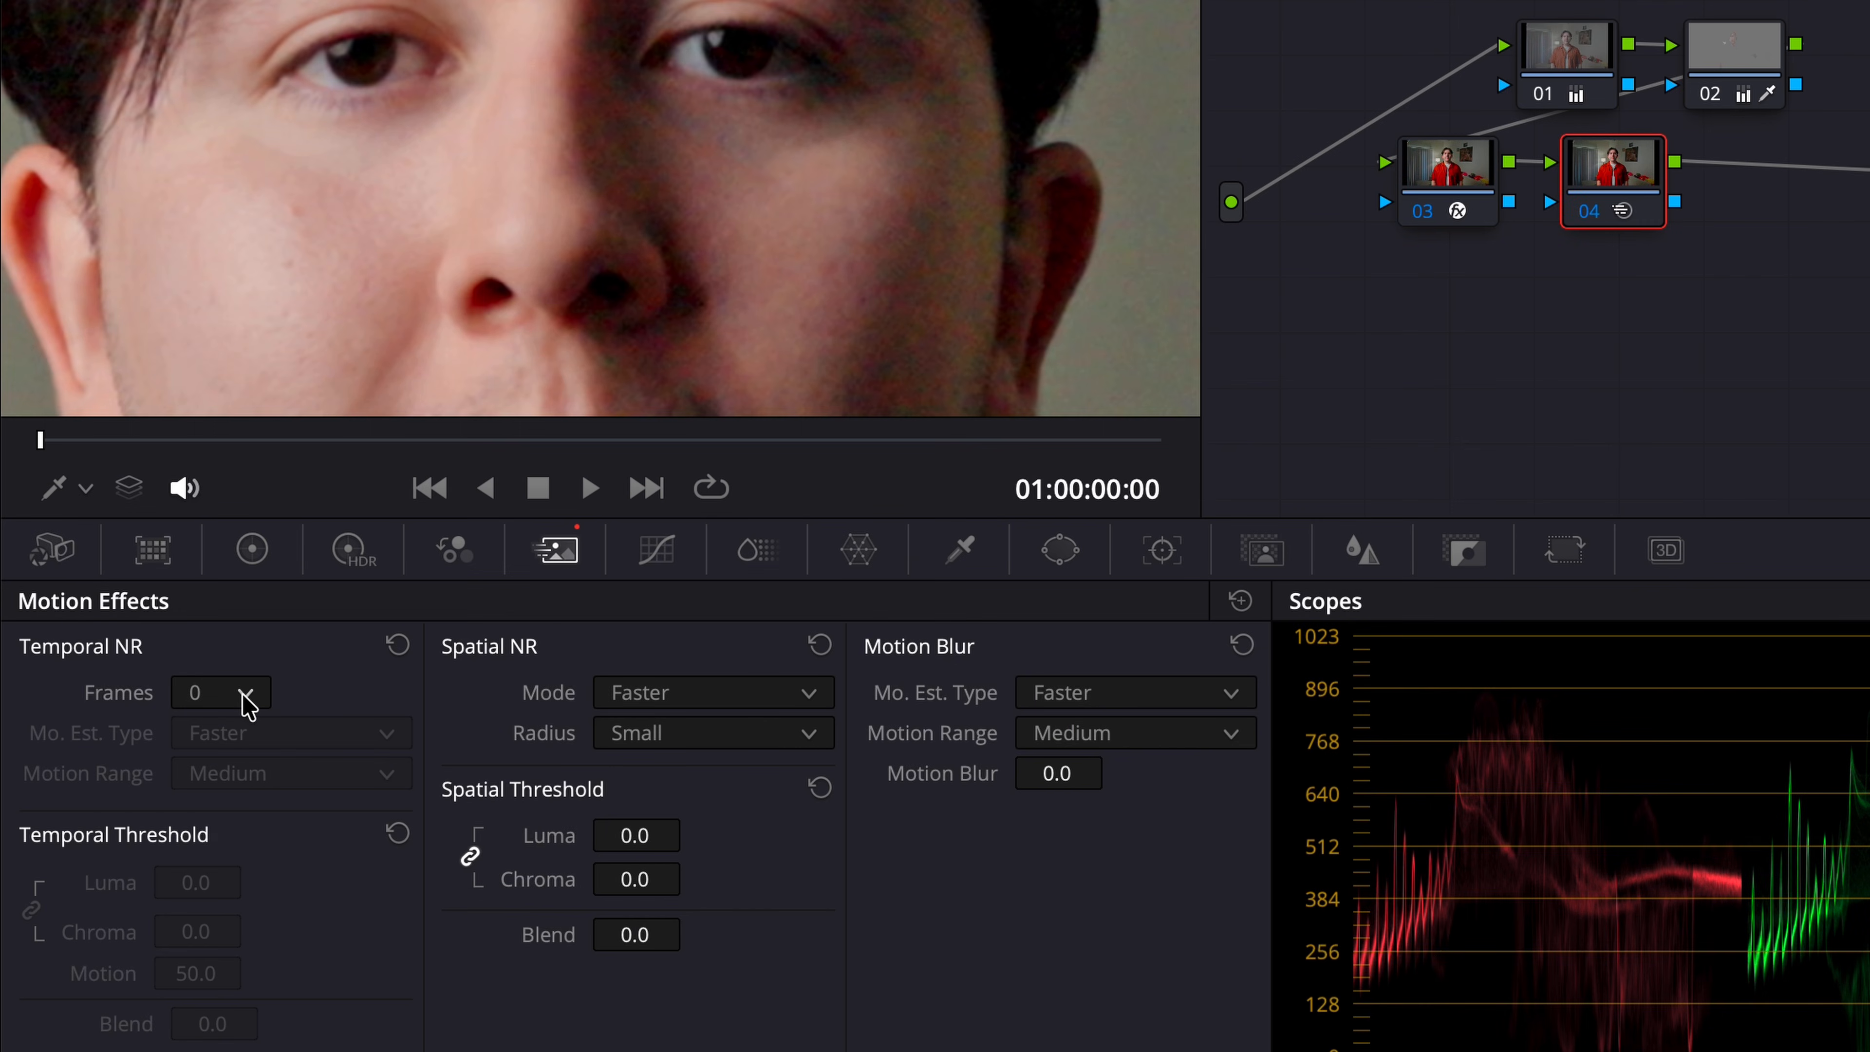
Step: Configure Temporal NR with 2 frames, motion estimation type Better and motion range Small
click(246, 695)
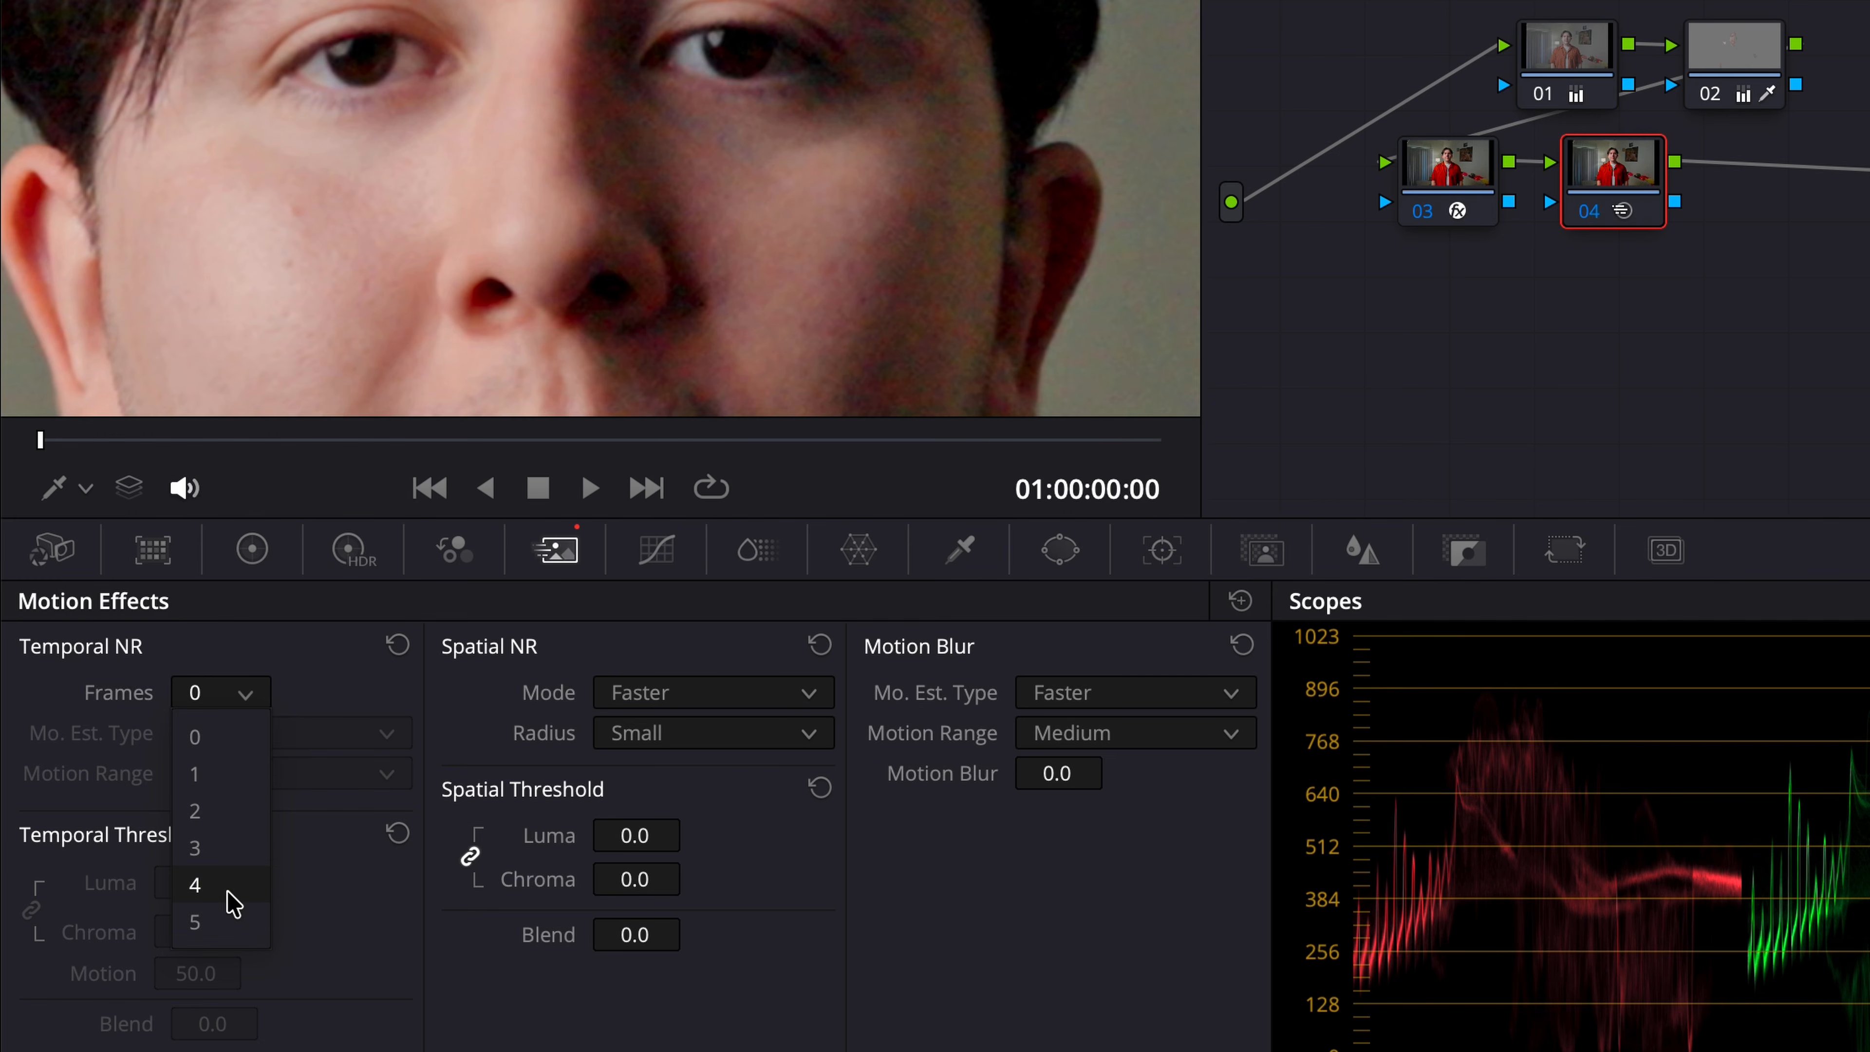
click(256, 833)
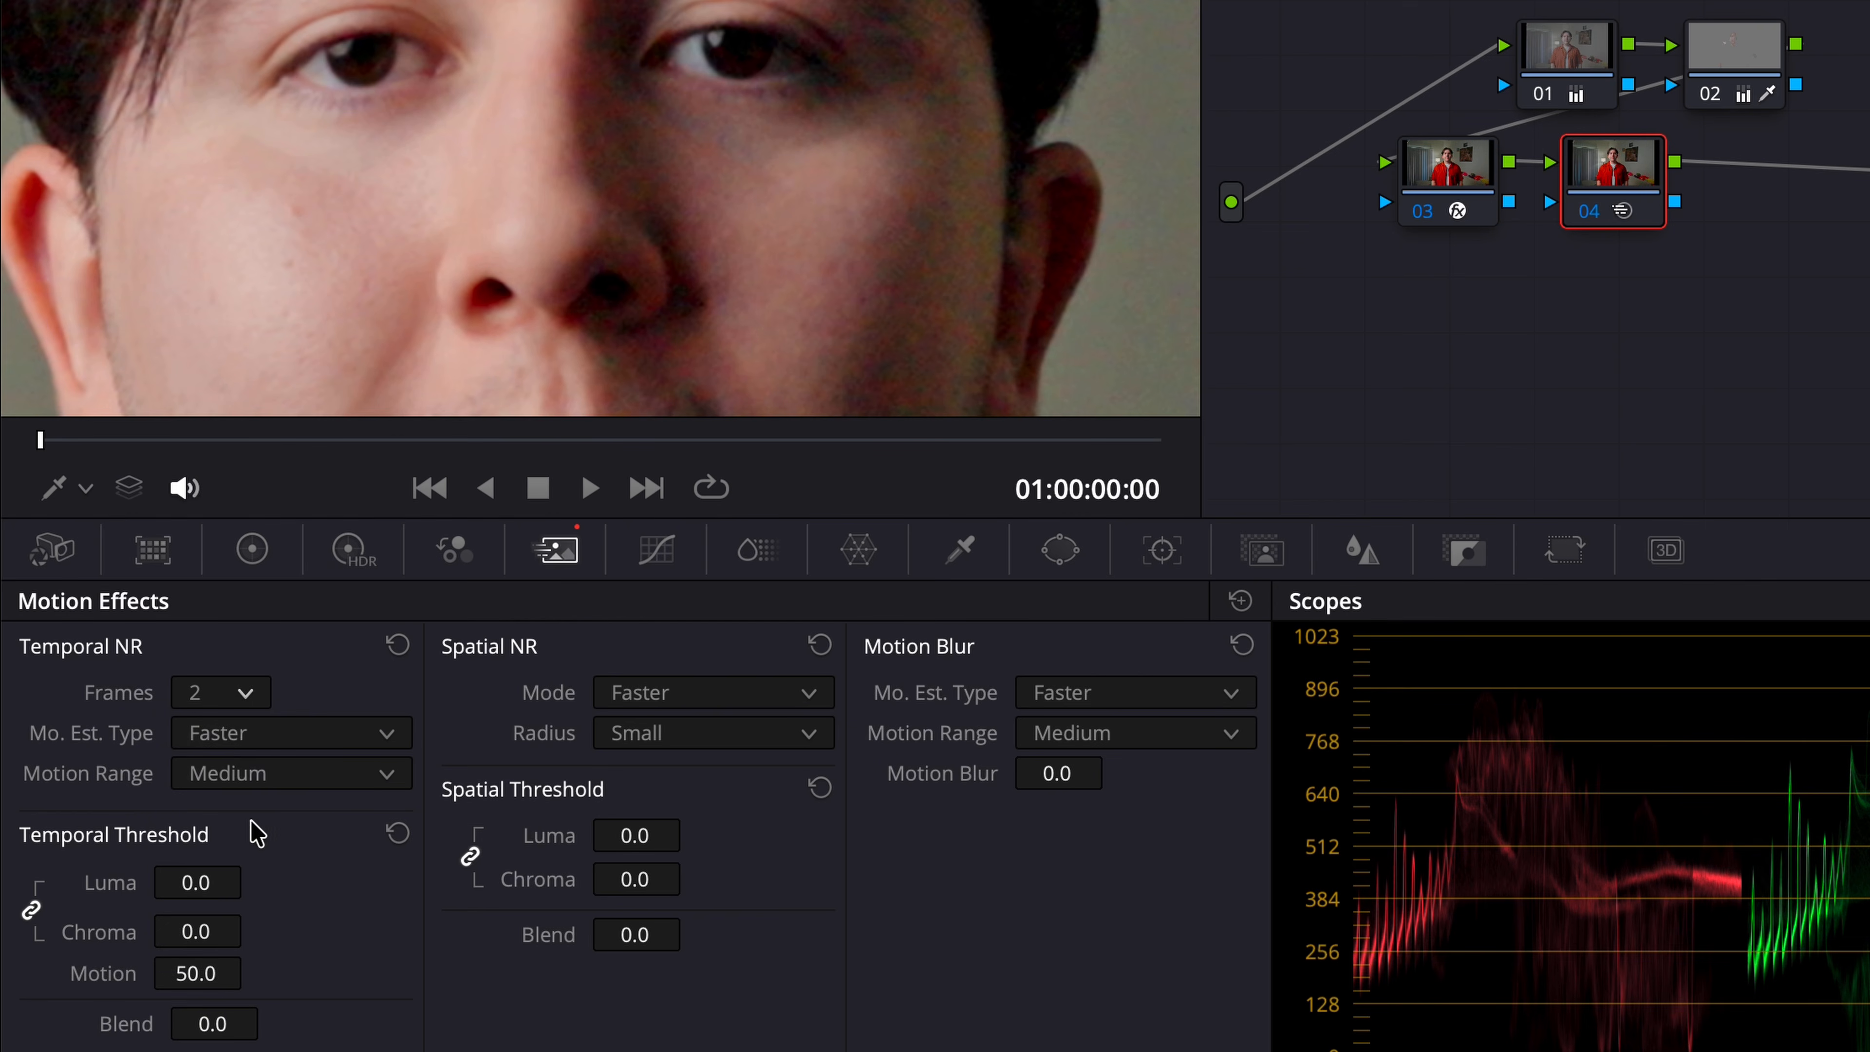
click(268, 737)
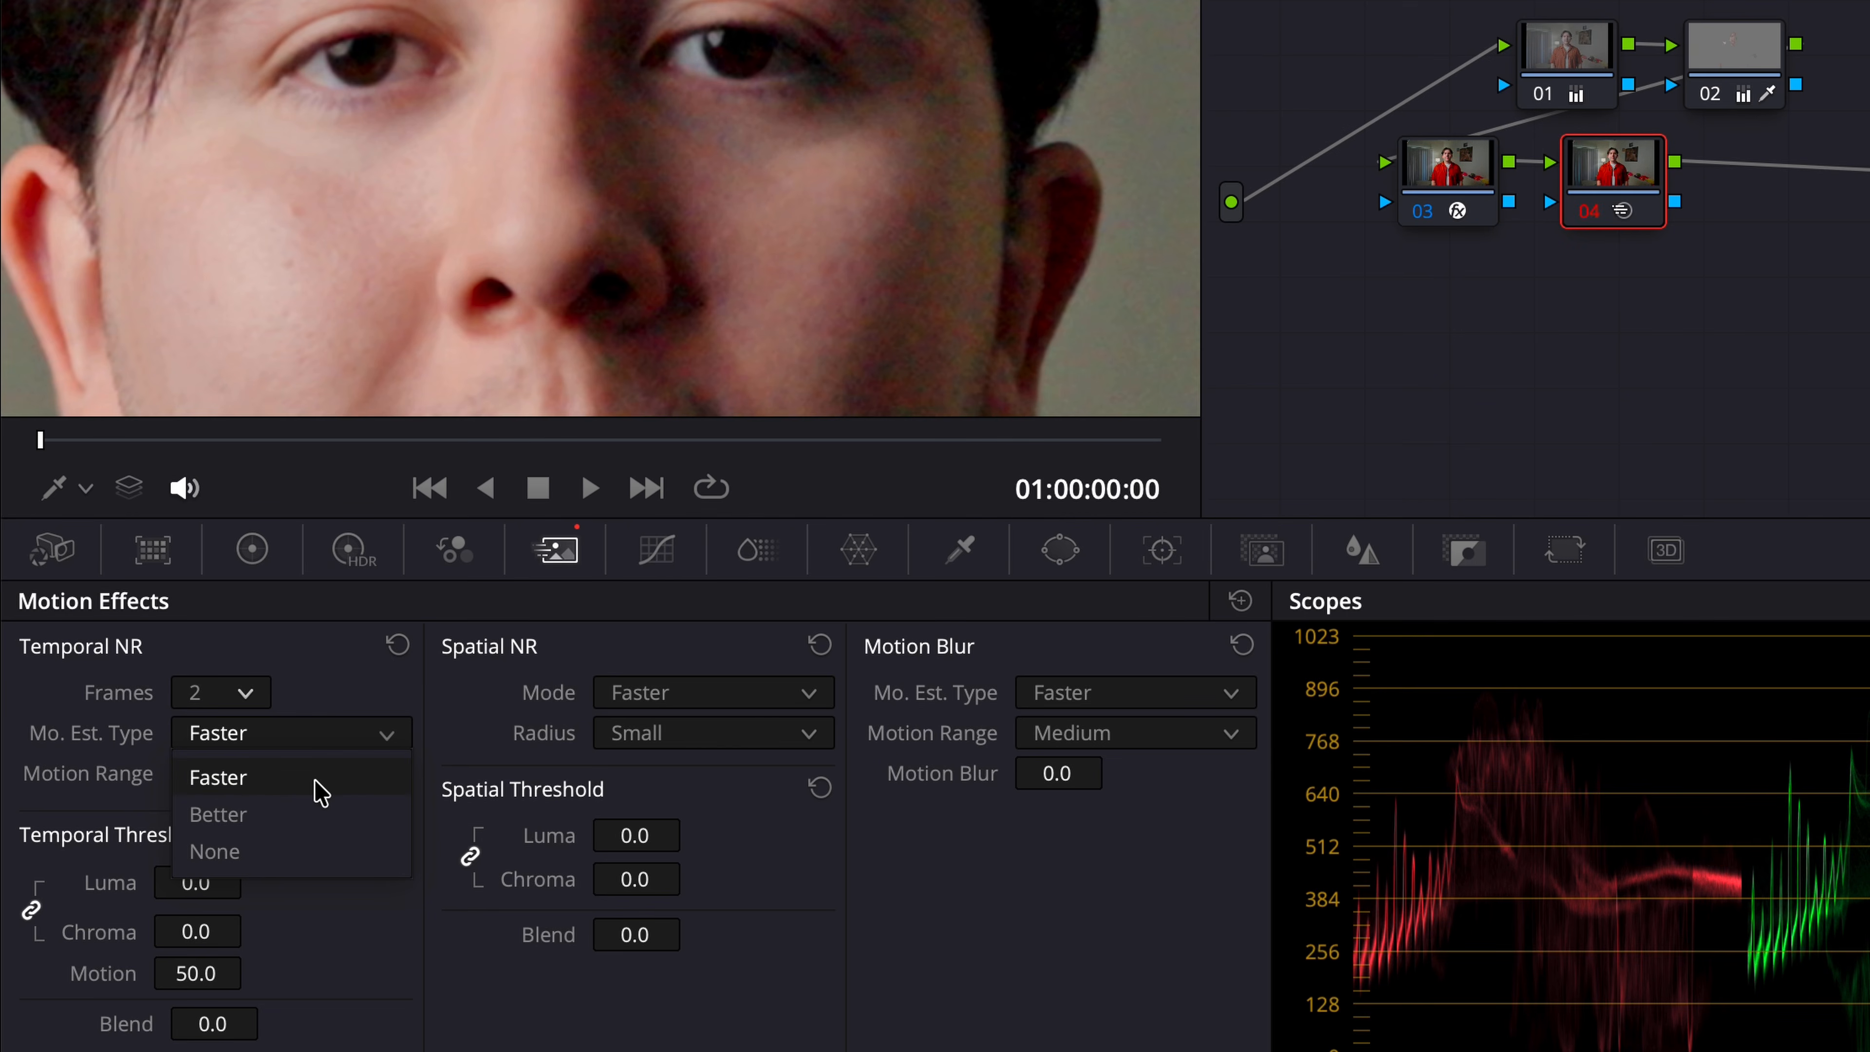
click(308, 825)
click(334, 773)
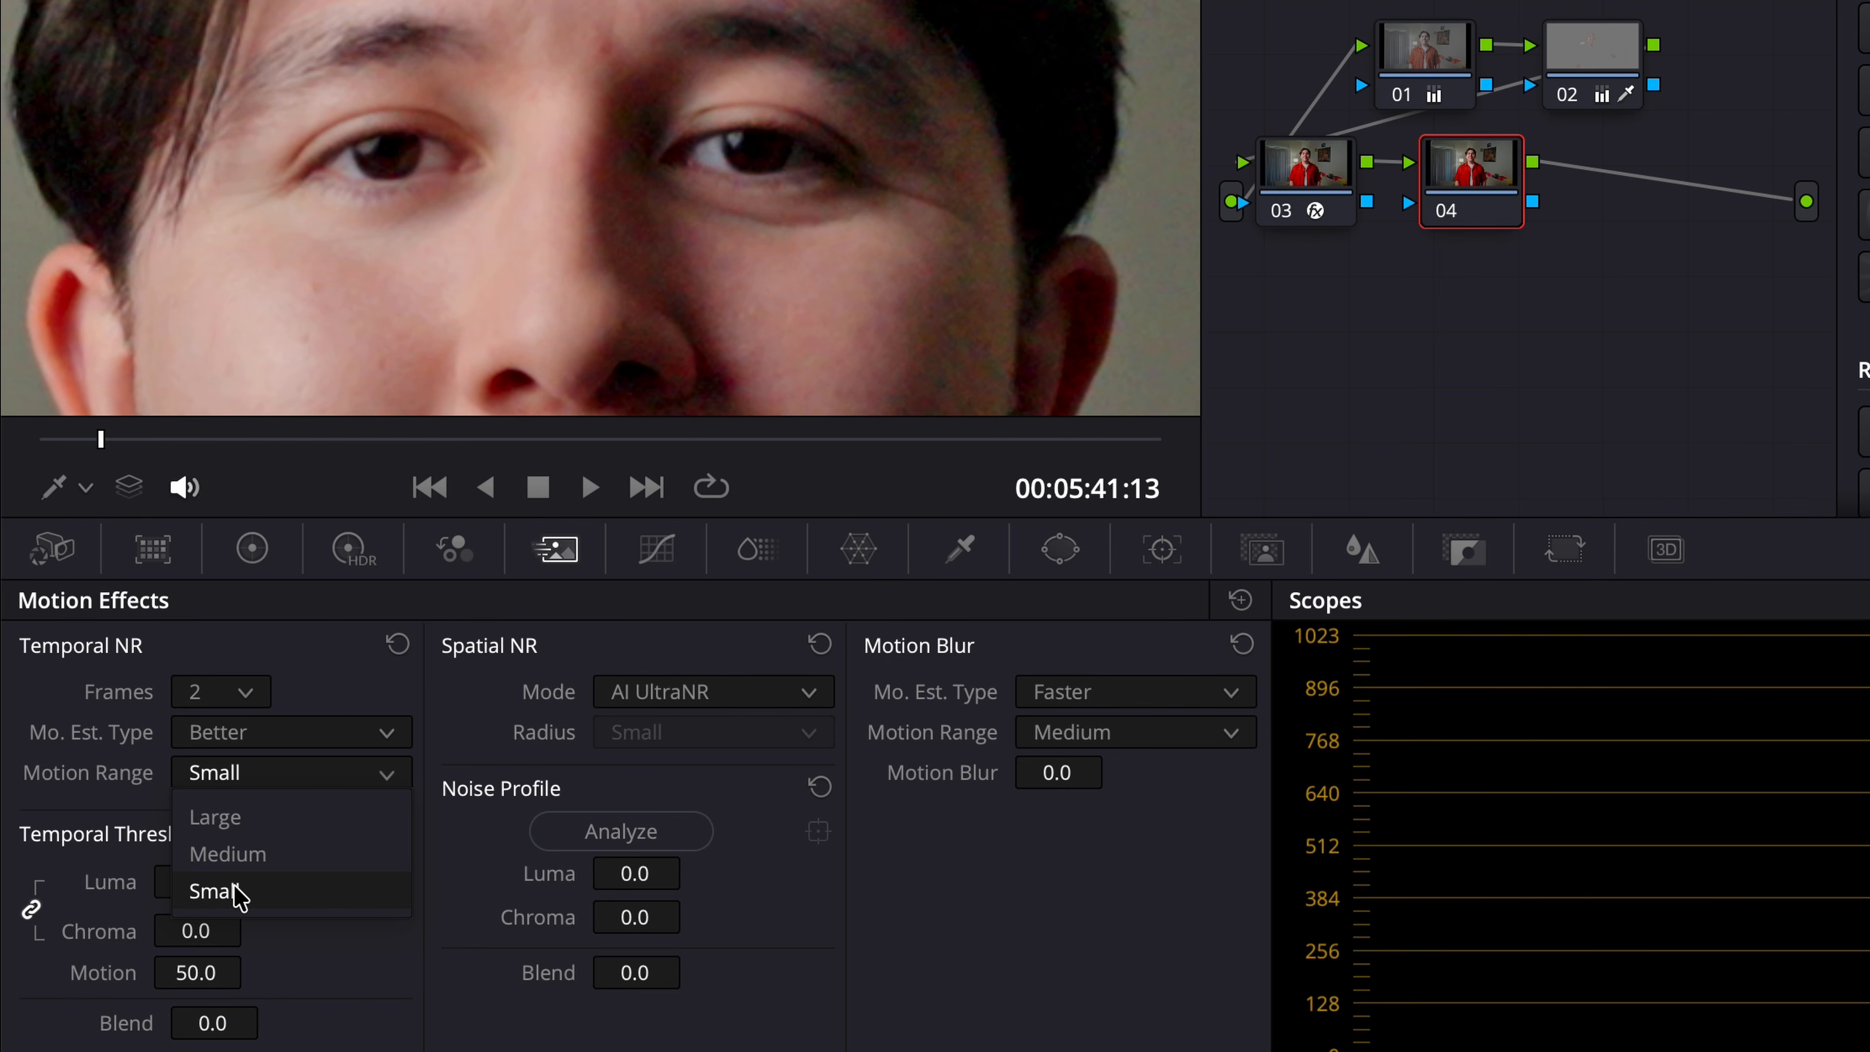
click(259, 898)
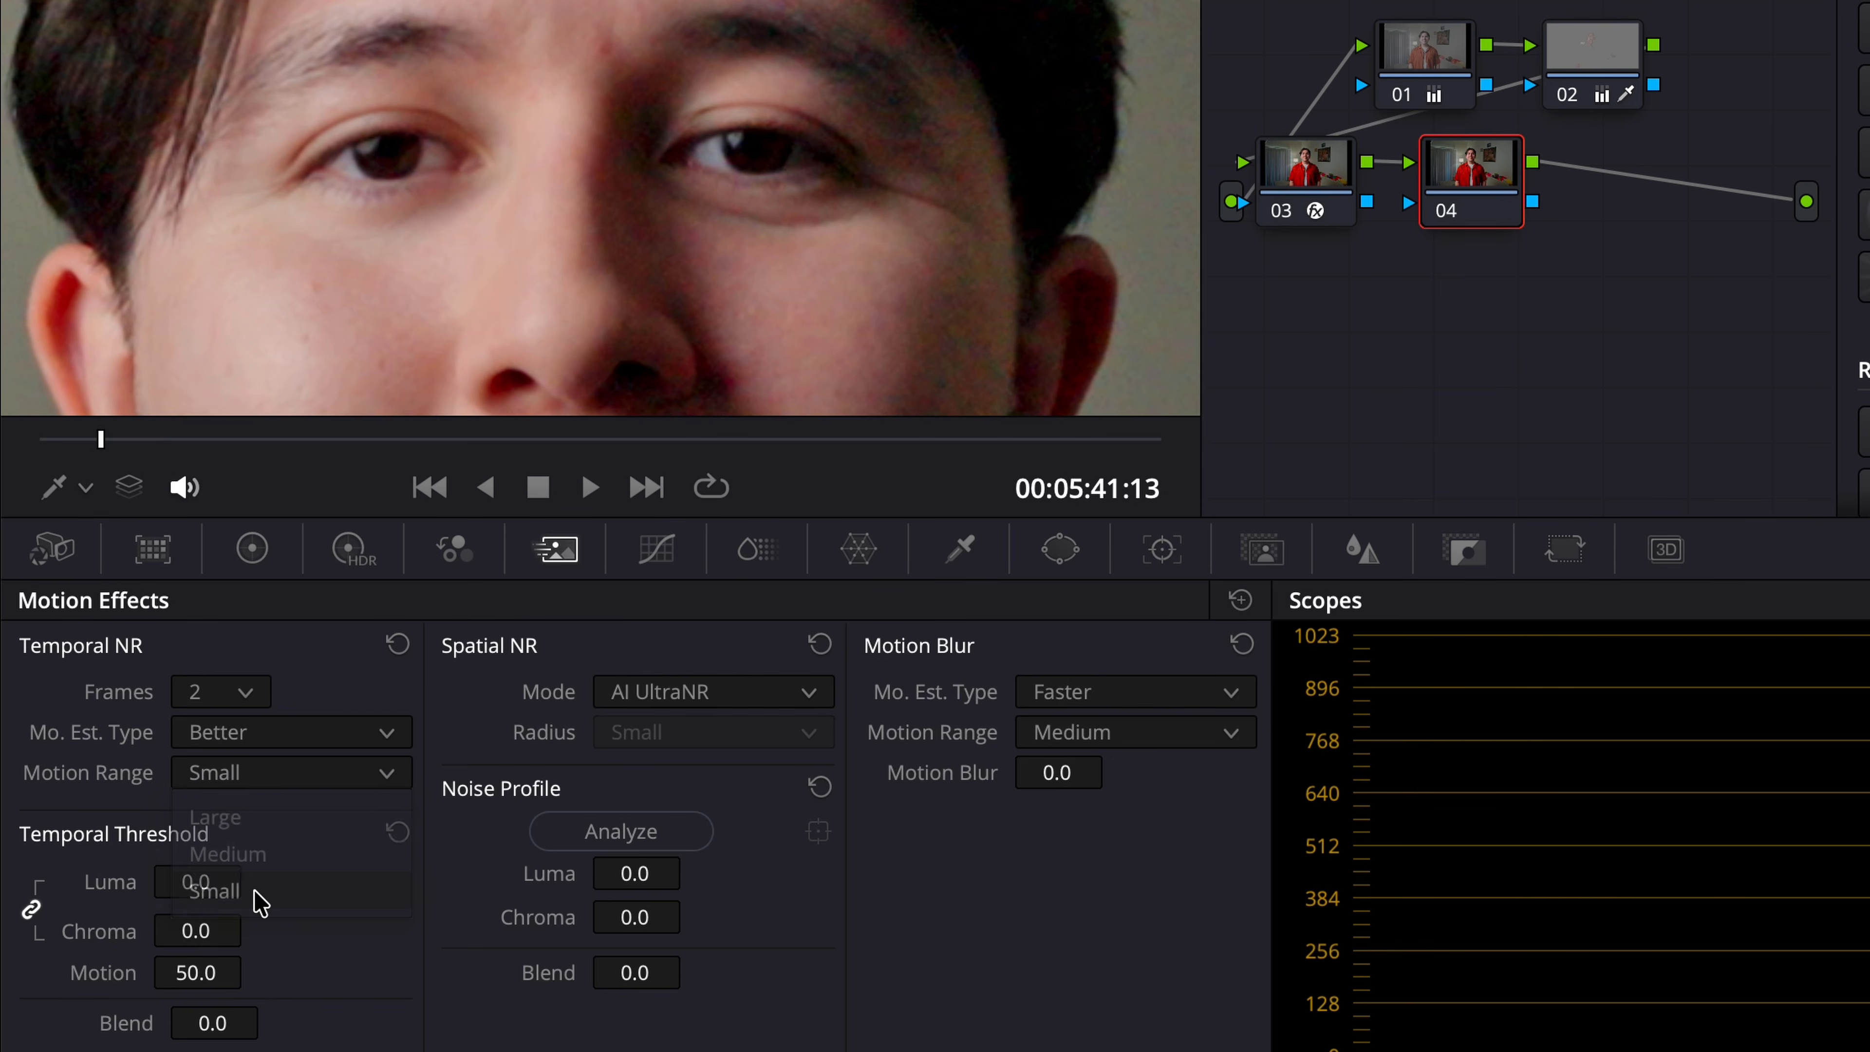
click(326, 778)
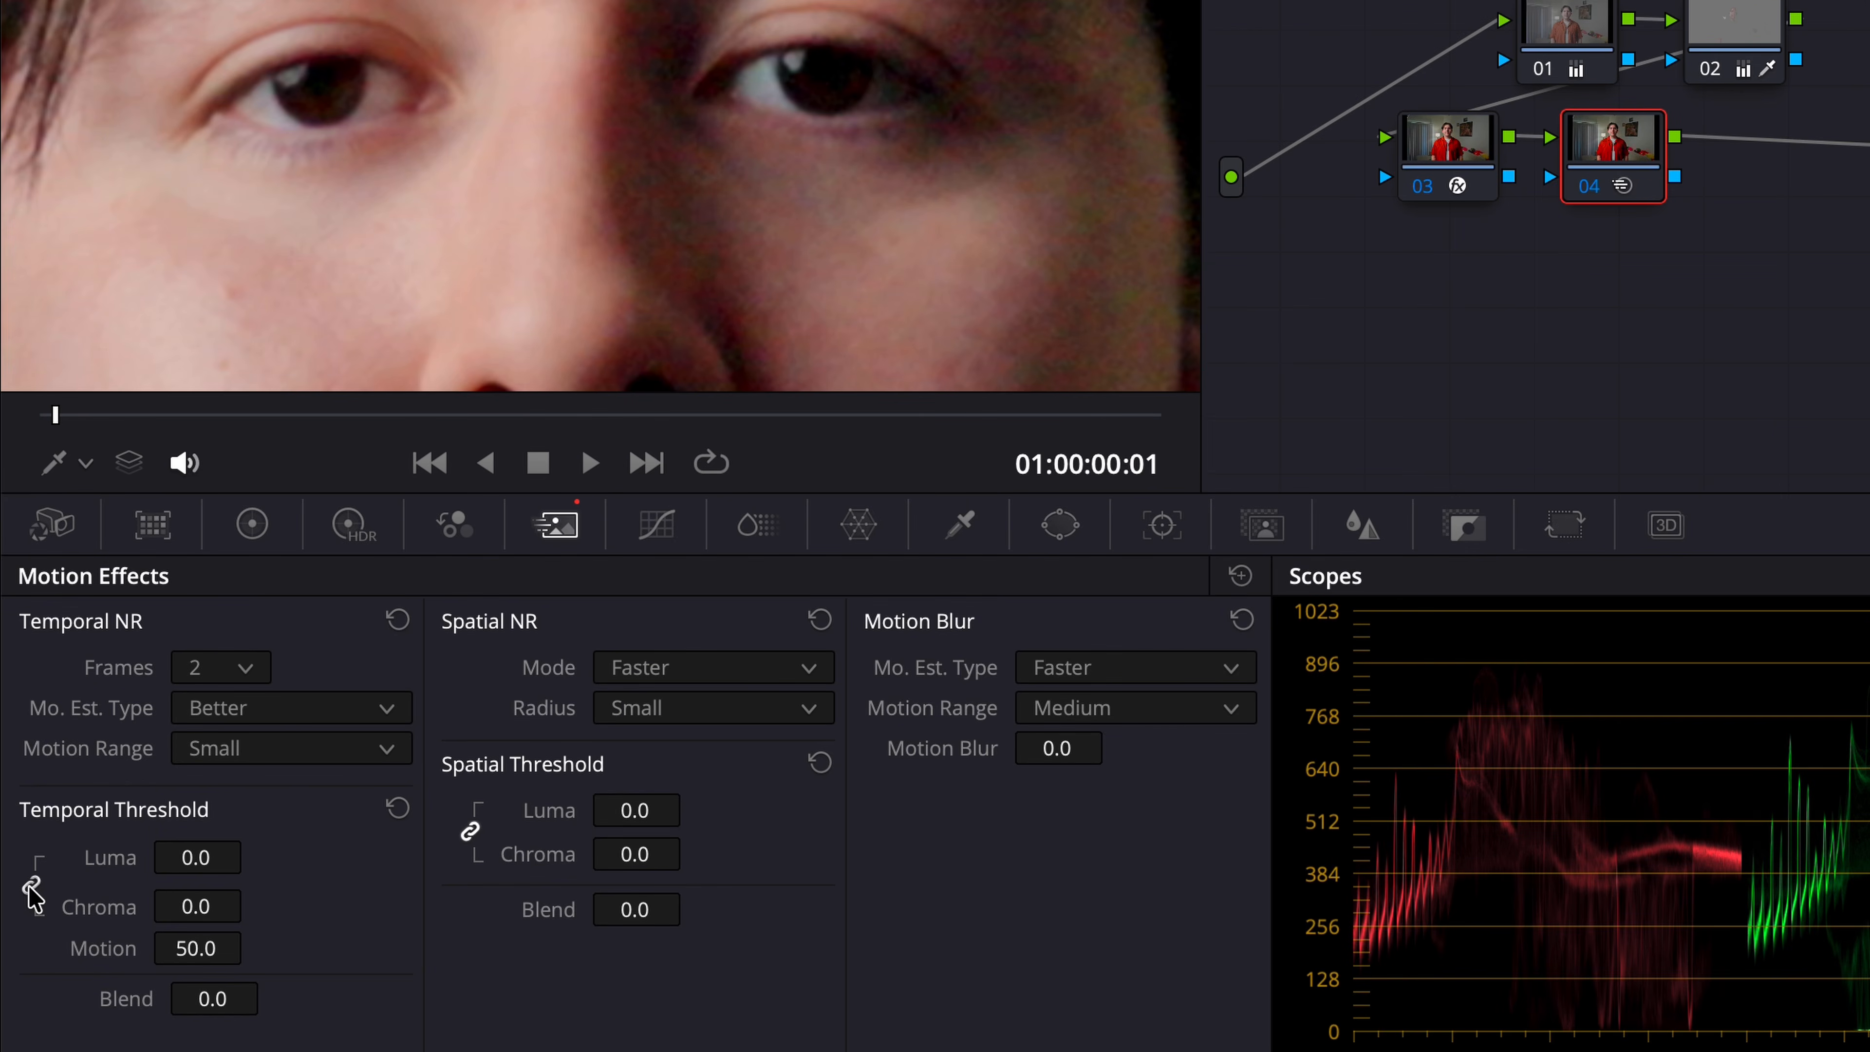
Step: Unlink the Temporal Threshold values and set luma to 12.2 and chroma to 9.6
drag(175, 858, 132, 866)
drag(186, 864, 719, 486)
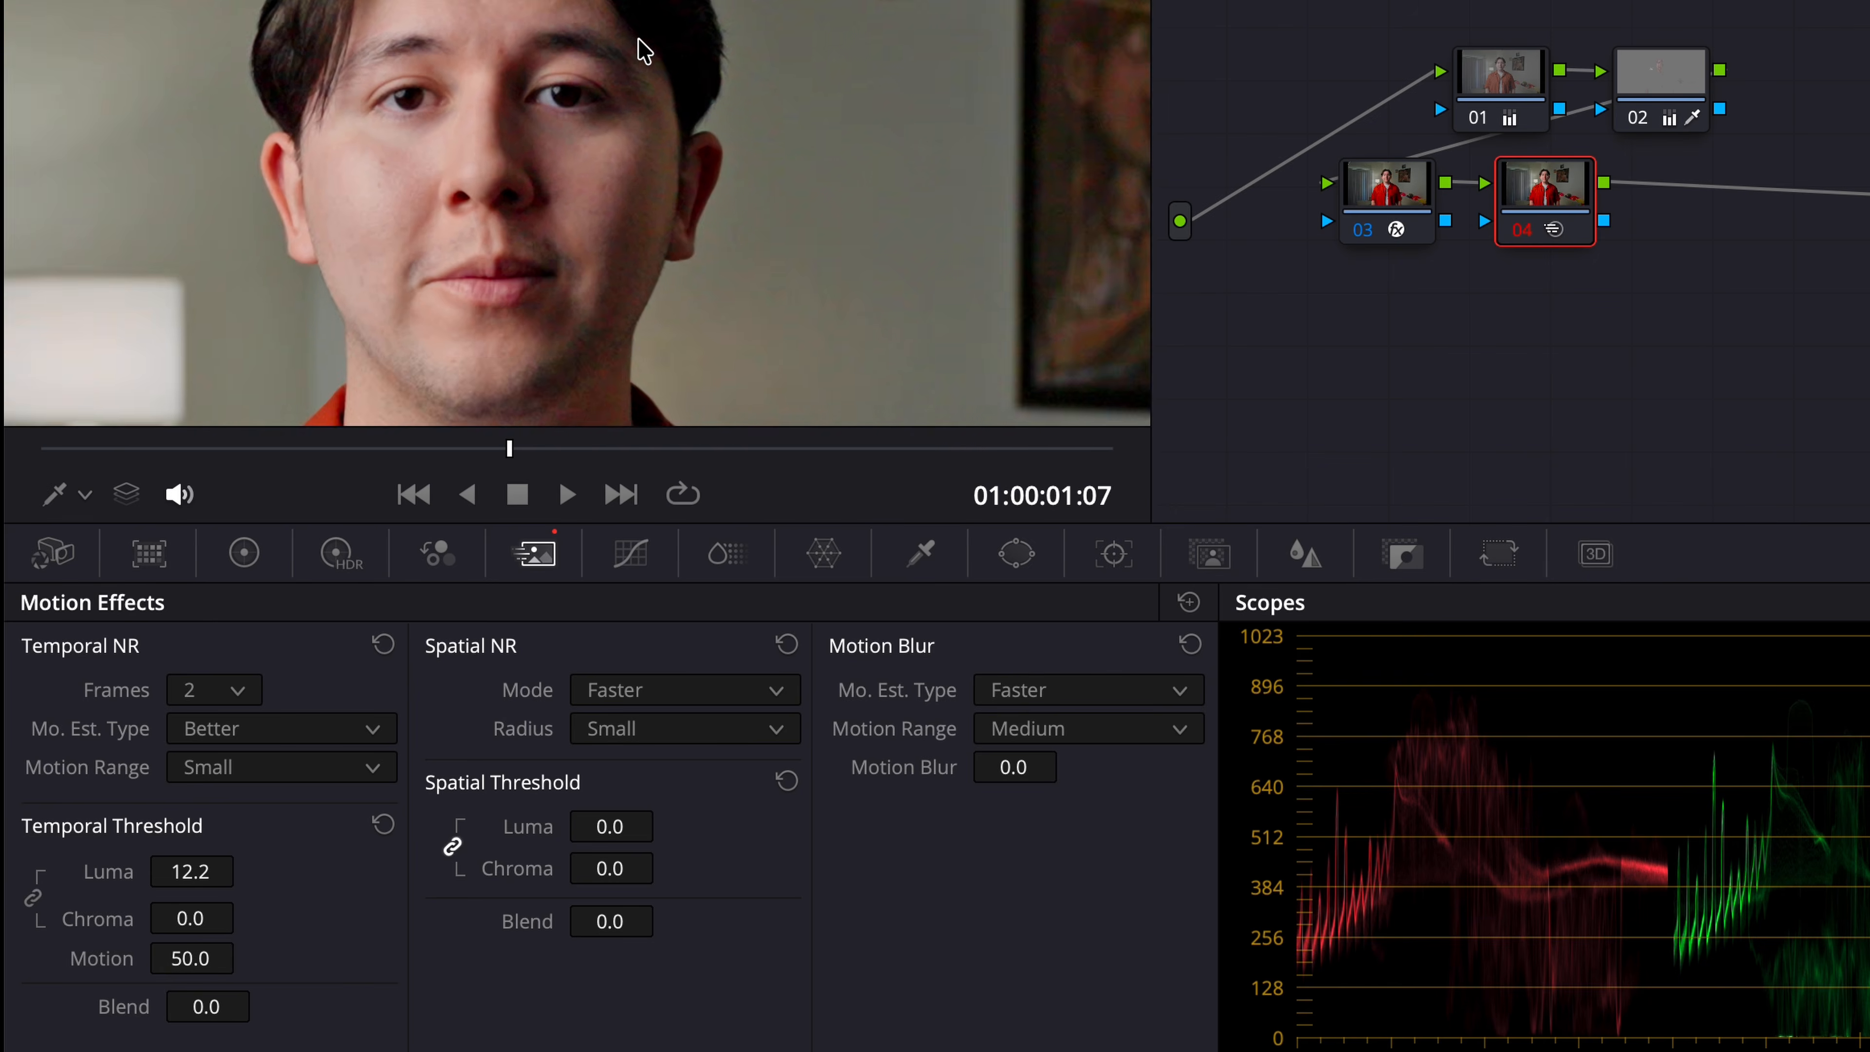
scroll(593, 35, up, 10)
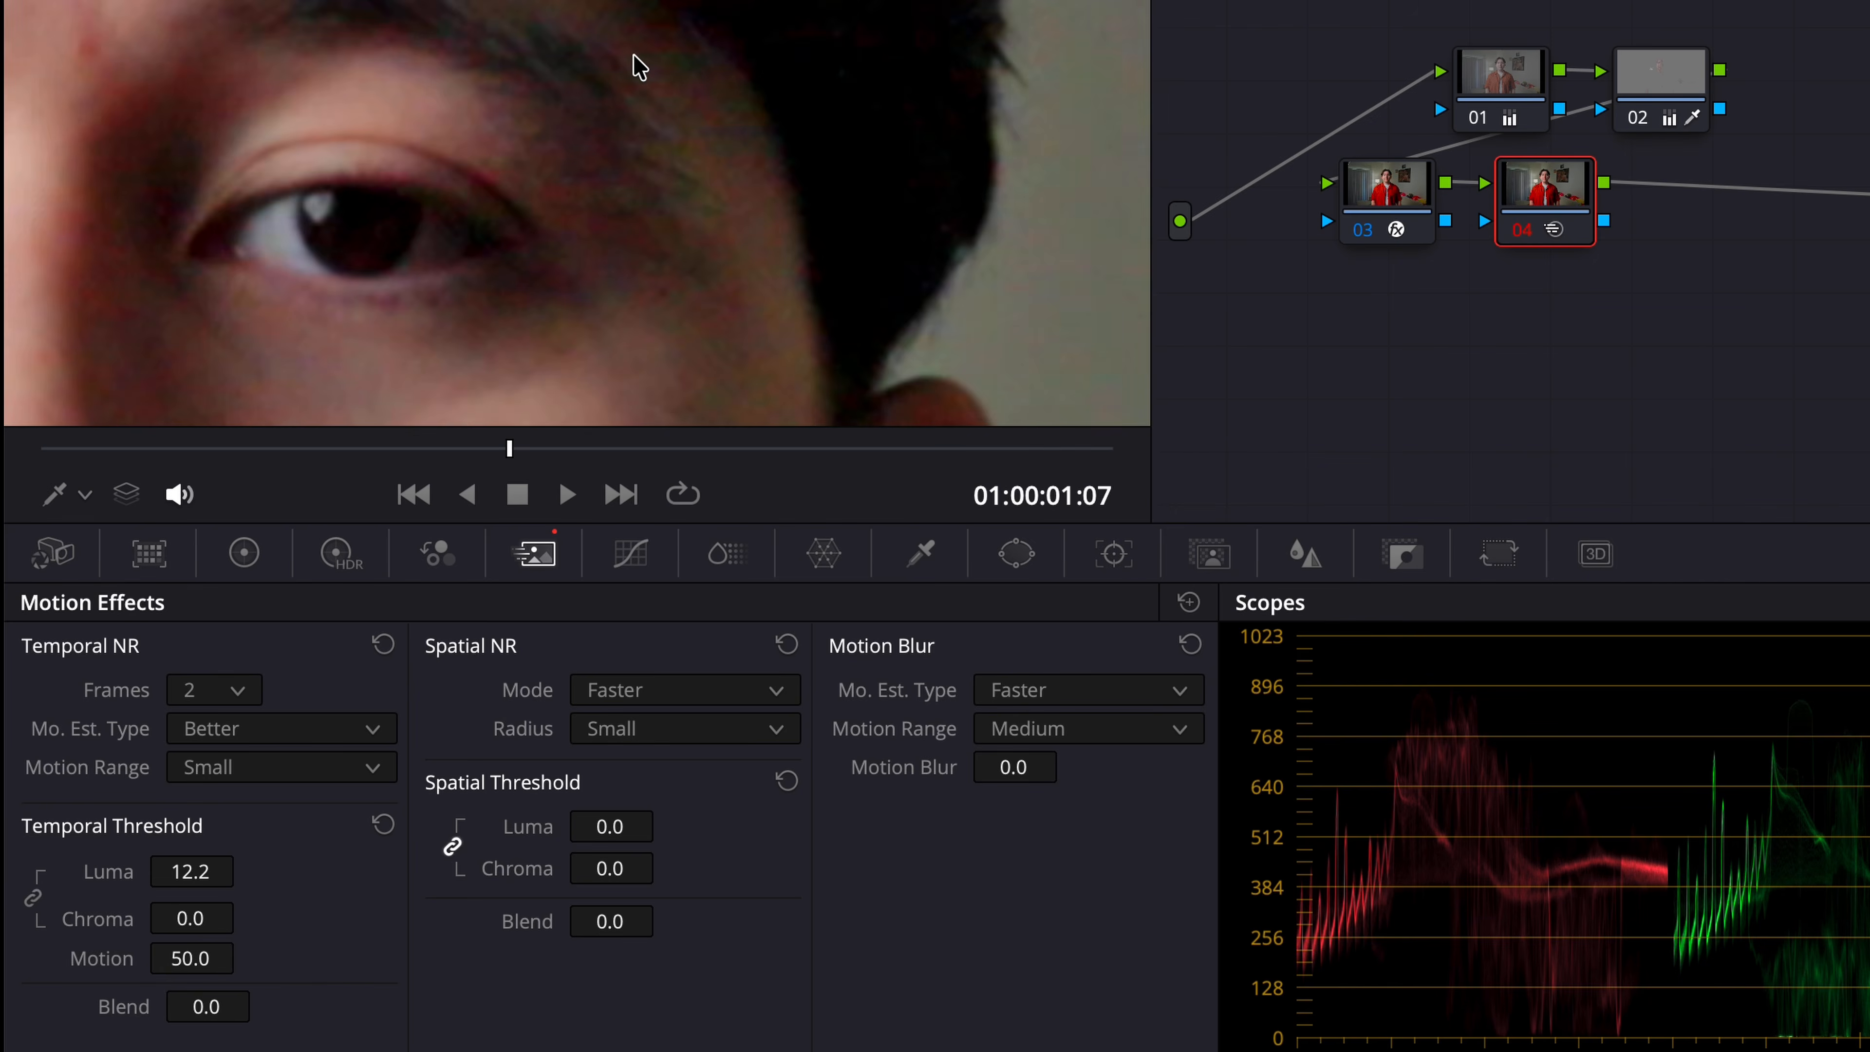
scroll(594, 36, up, 2)
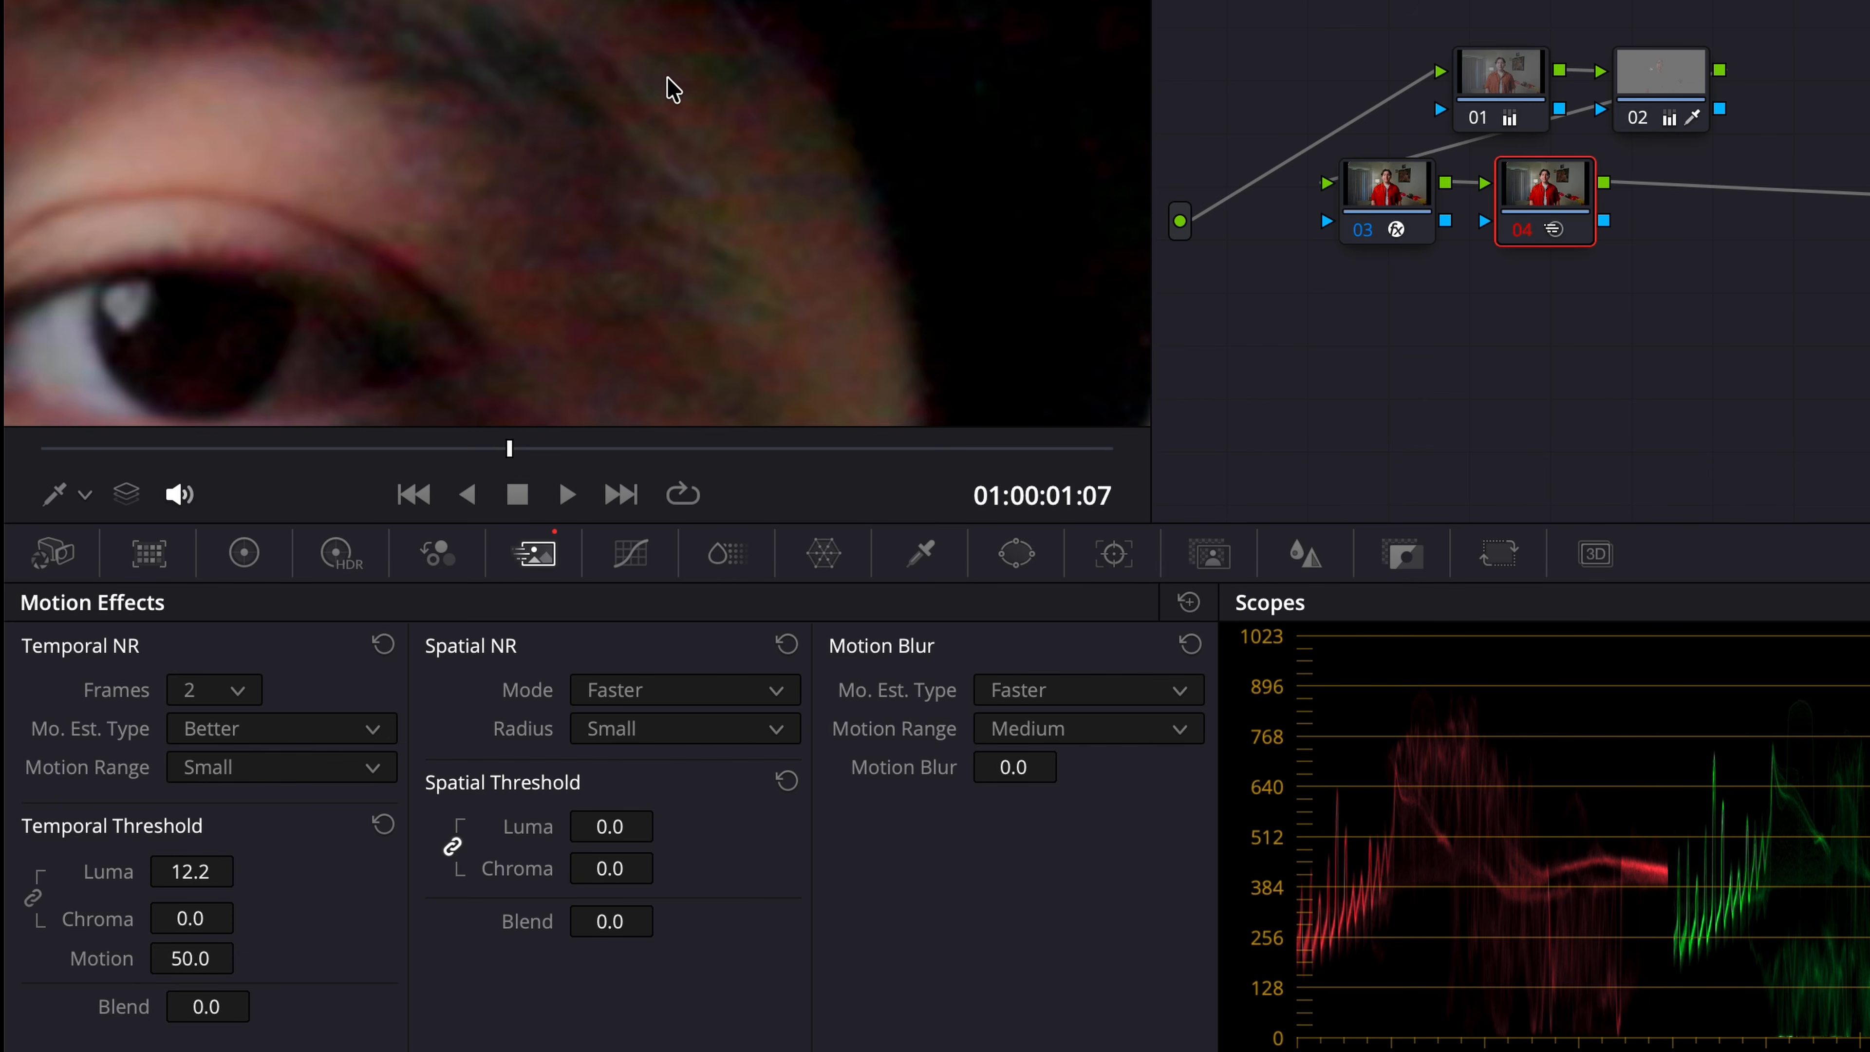
drag(191, 918, 264, 911)
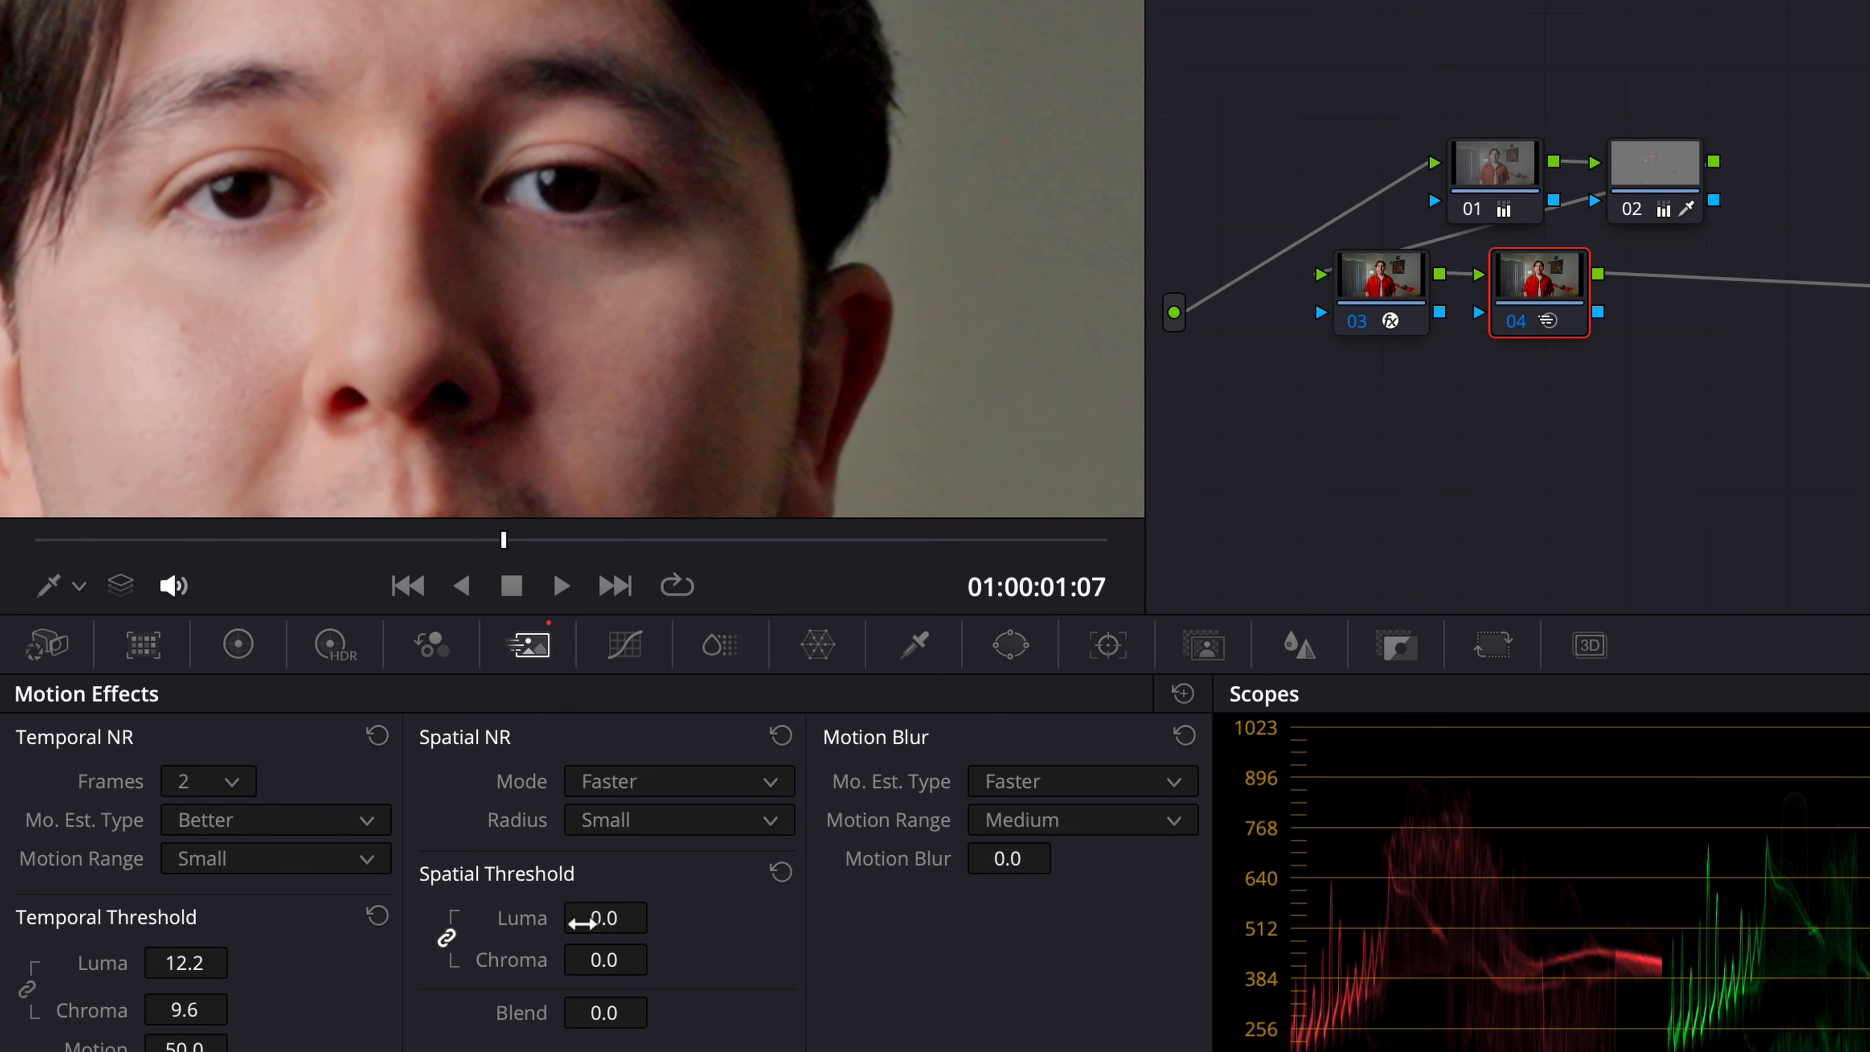
Step: Try a Spatial Threshold of 100 for luma and chroma while inspecting the face, and reset it
mouse_move(598, 918)
mouse_down()
mouse_move(668, 918)
mouse_move(597, 934)
mouse_up()
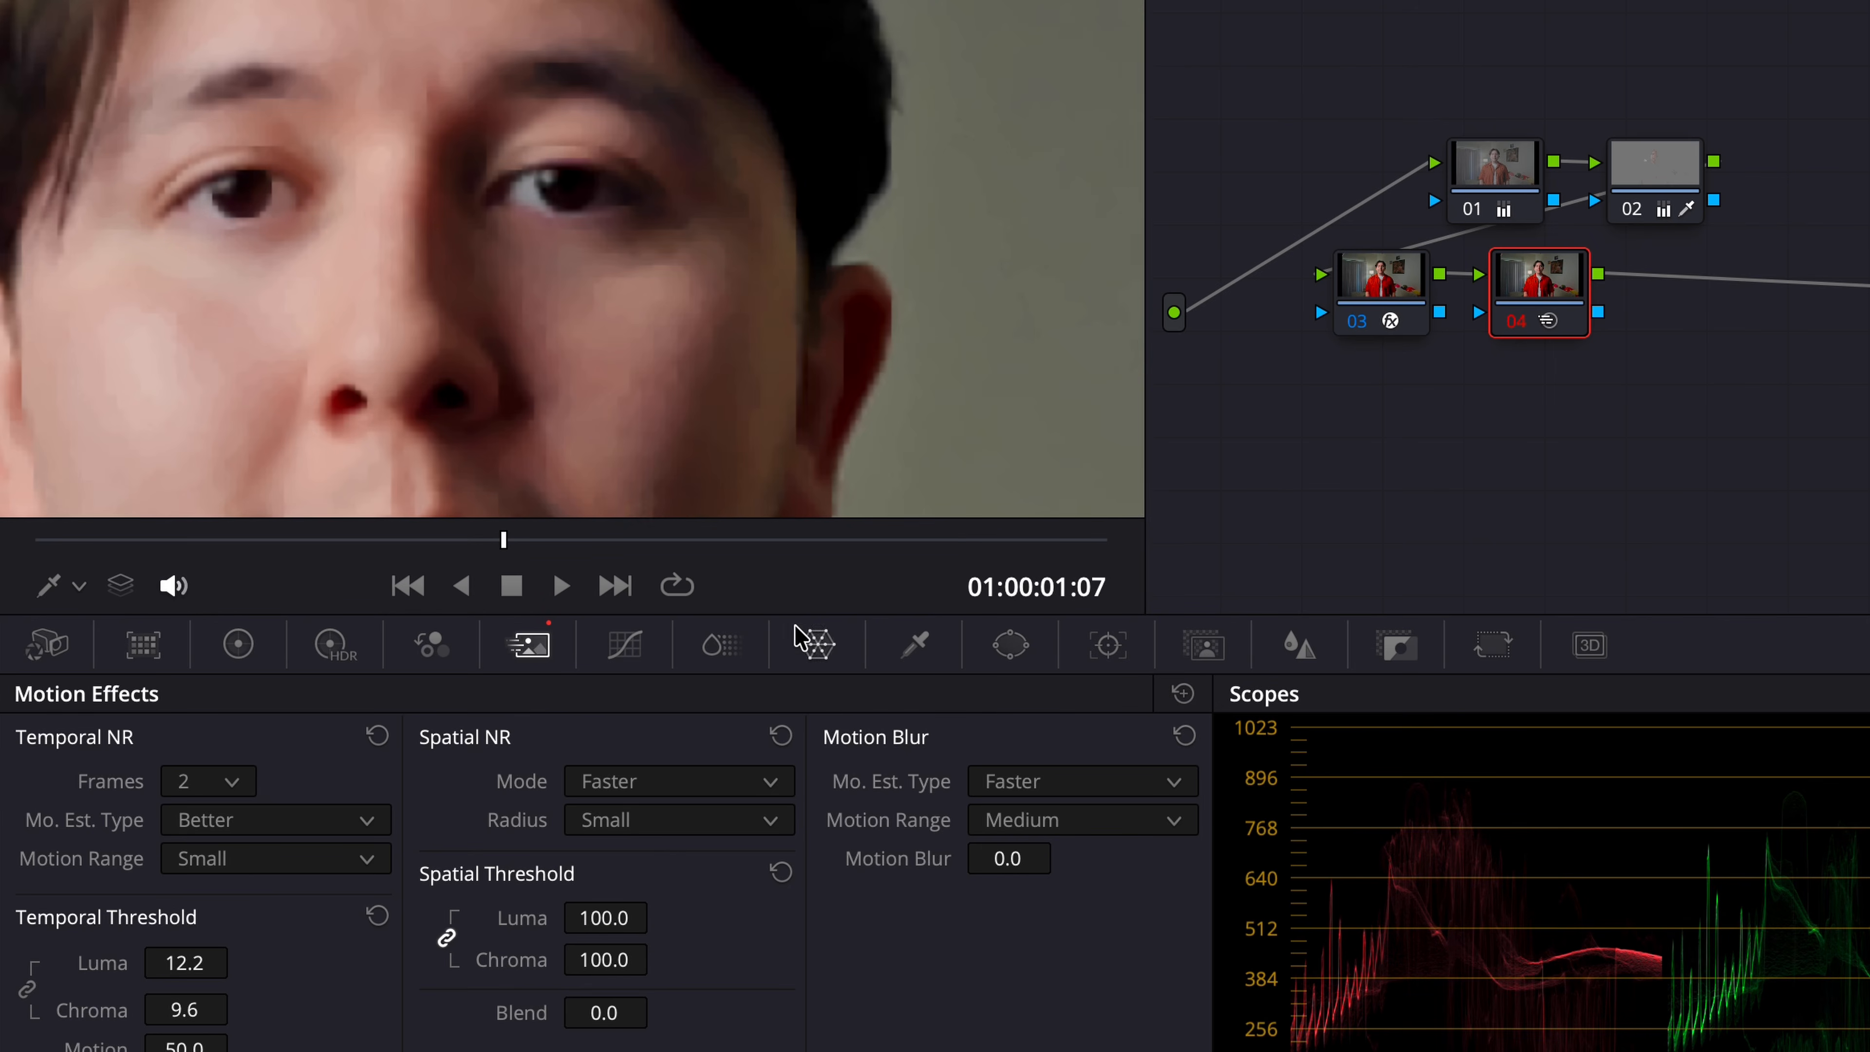
click(74, 2)
click(73, 2)
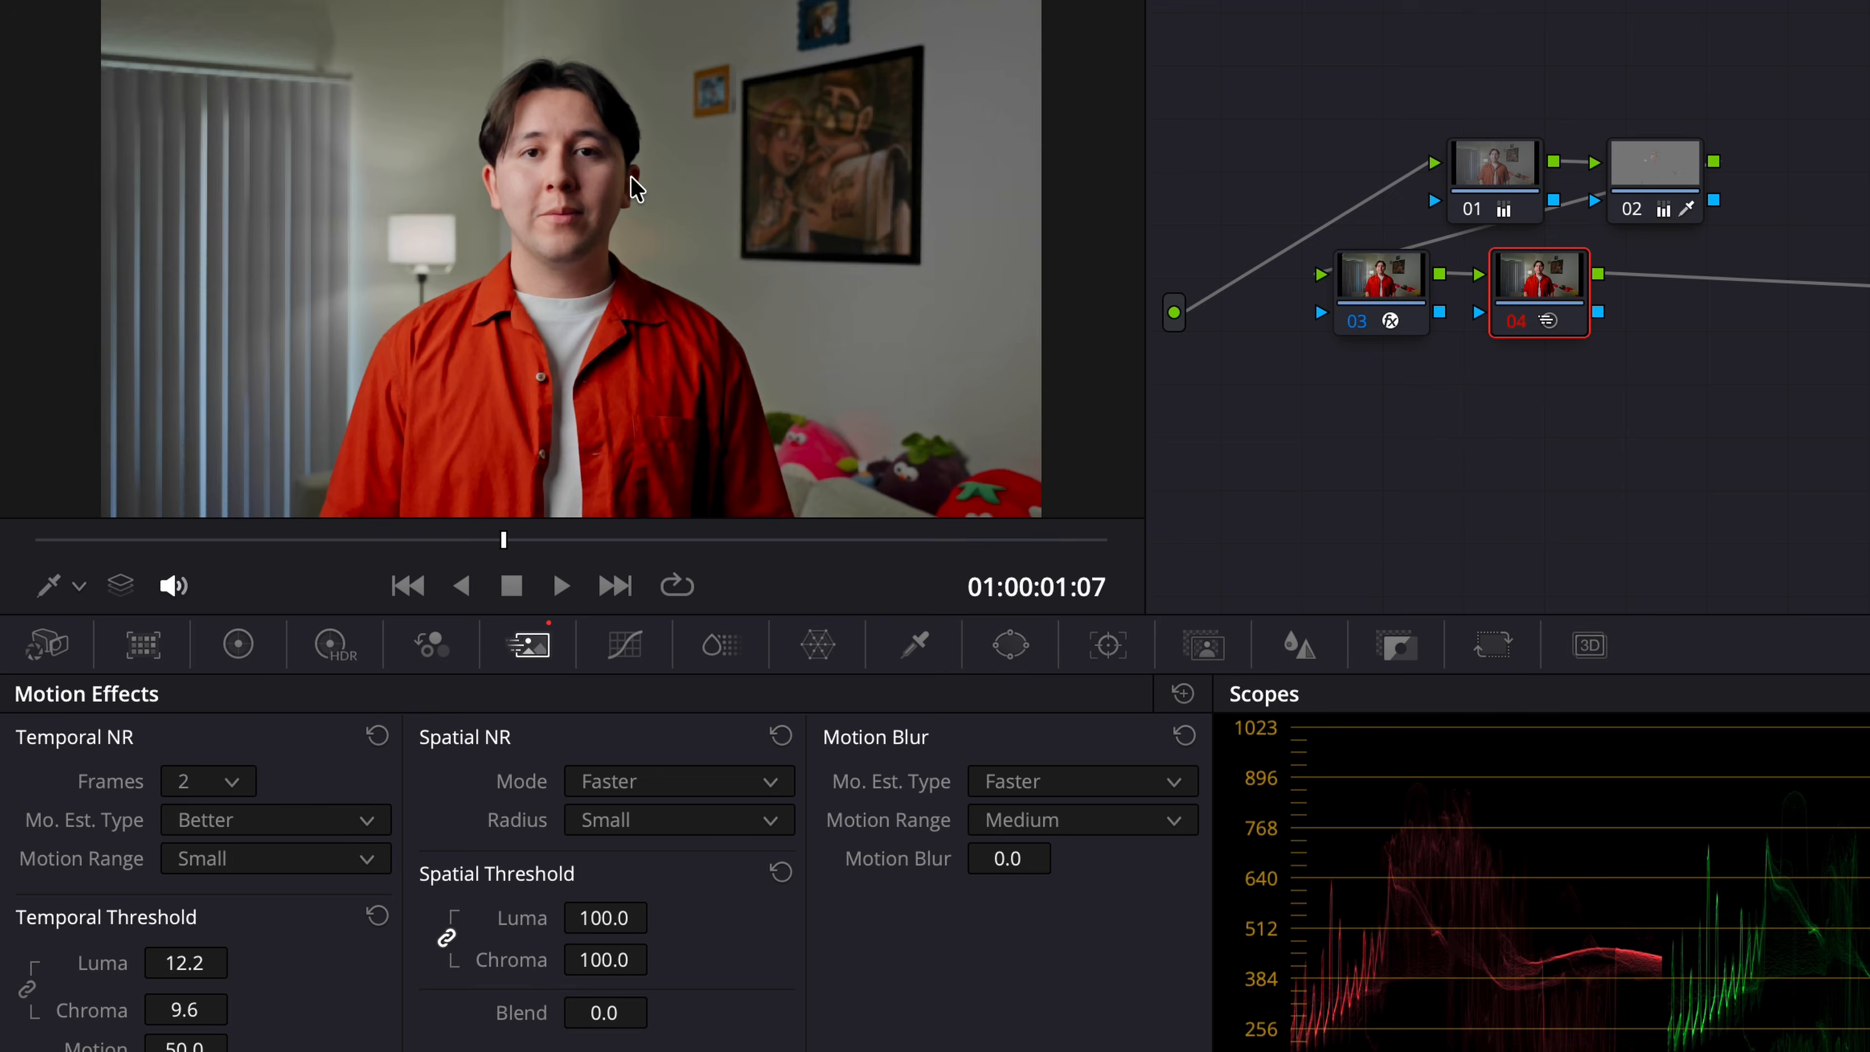
scroll(588, 138, up, 5)
scroll(729, 184, up, 6)
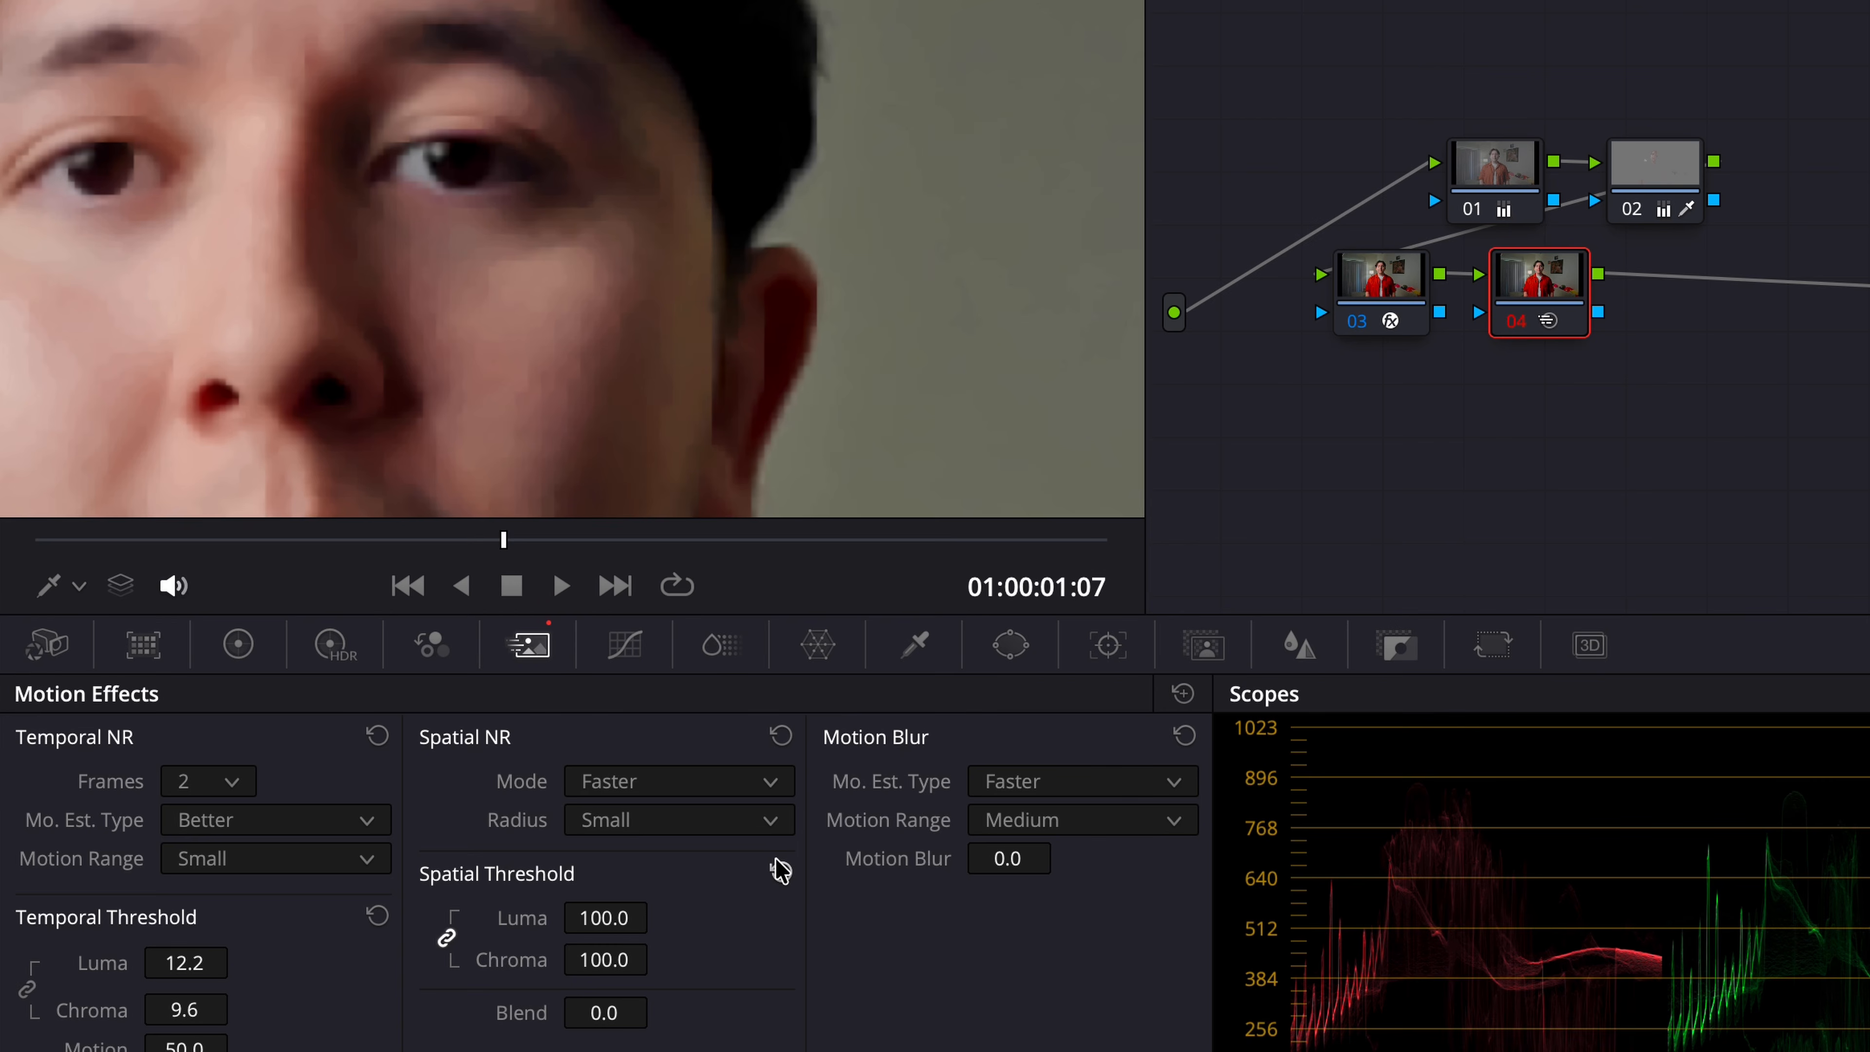
click(781, 871)
Step: Set the Spatial Threshold luma and chroma to 49.0 and the Spatial NR mode to Better
drag(613, 930, 859, 900)
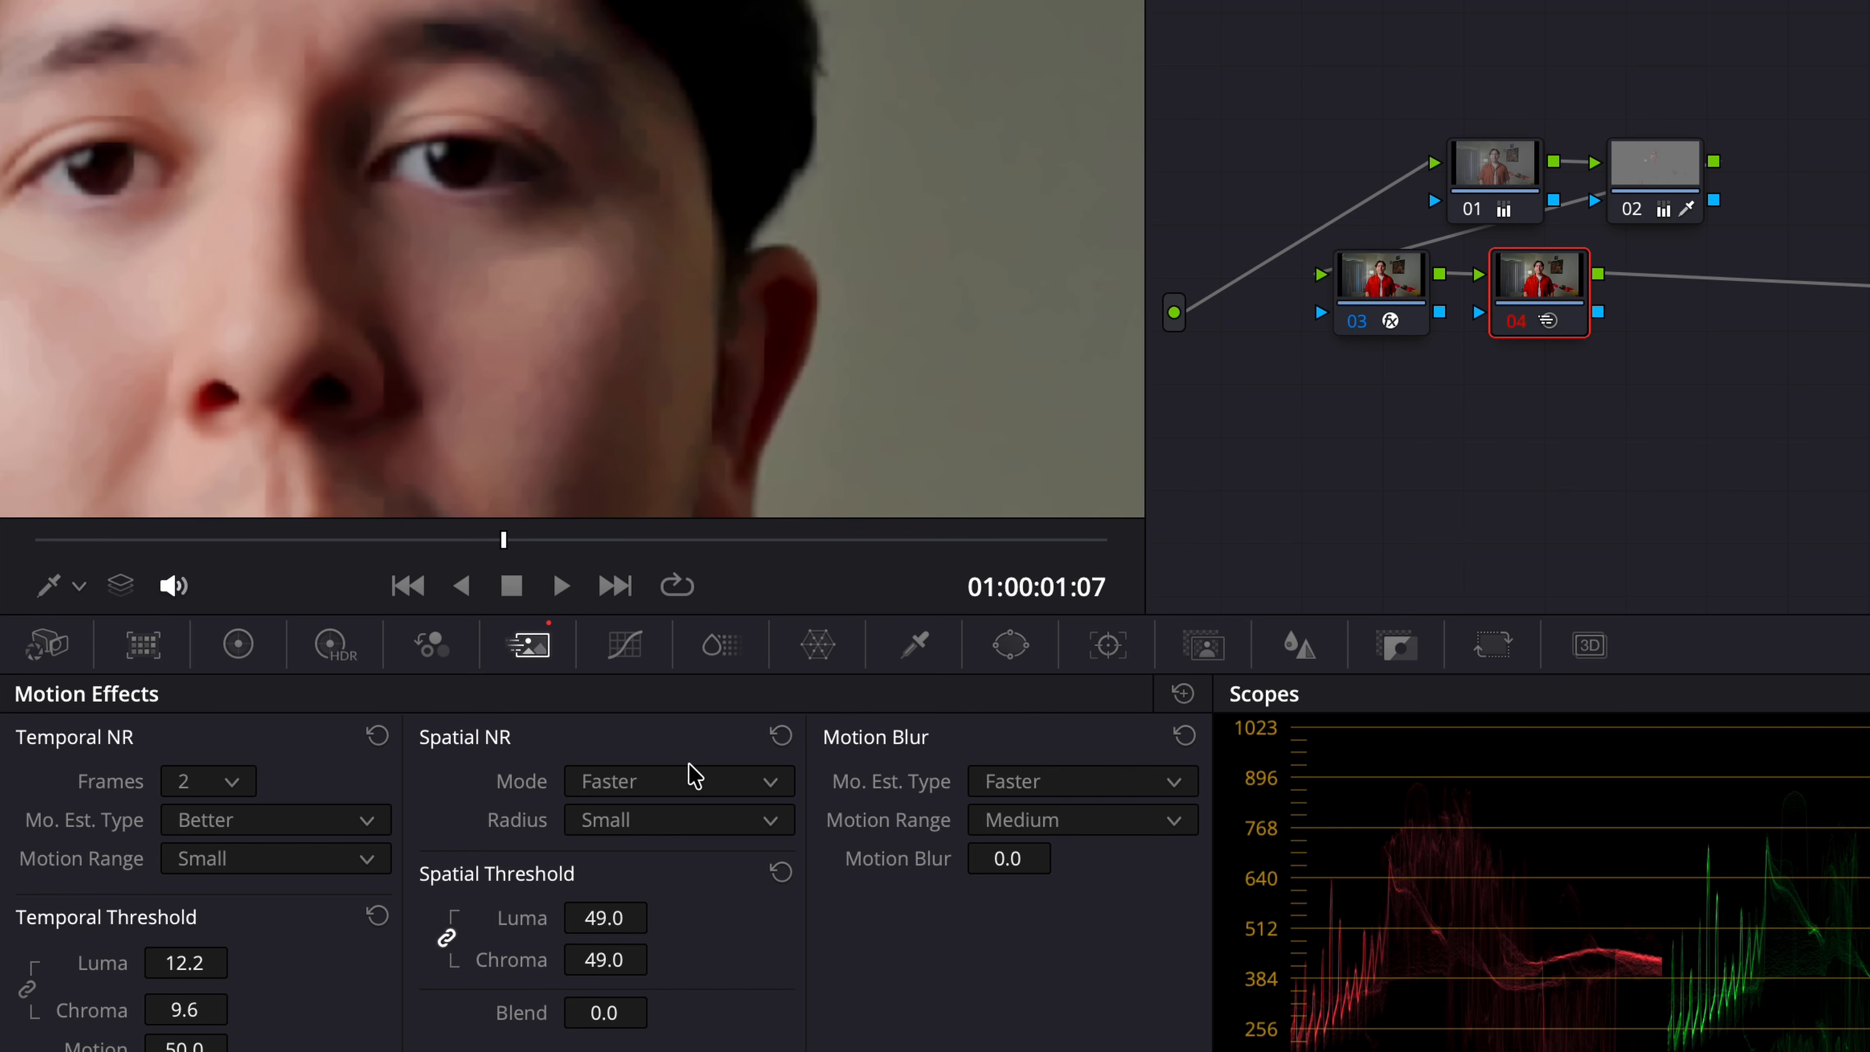
click(677, 780)
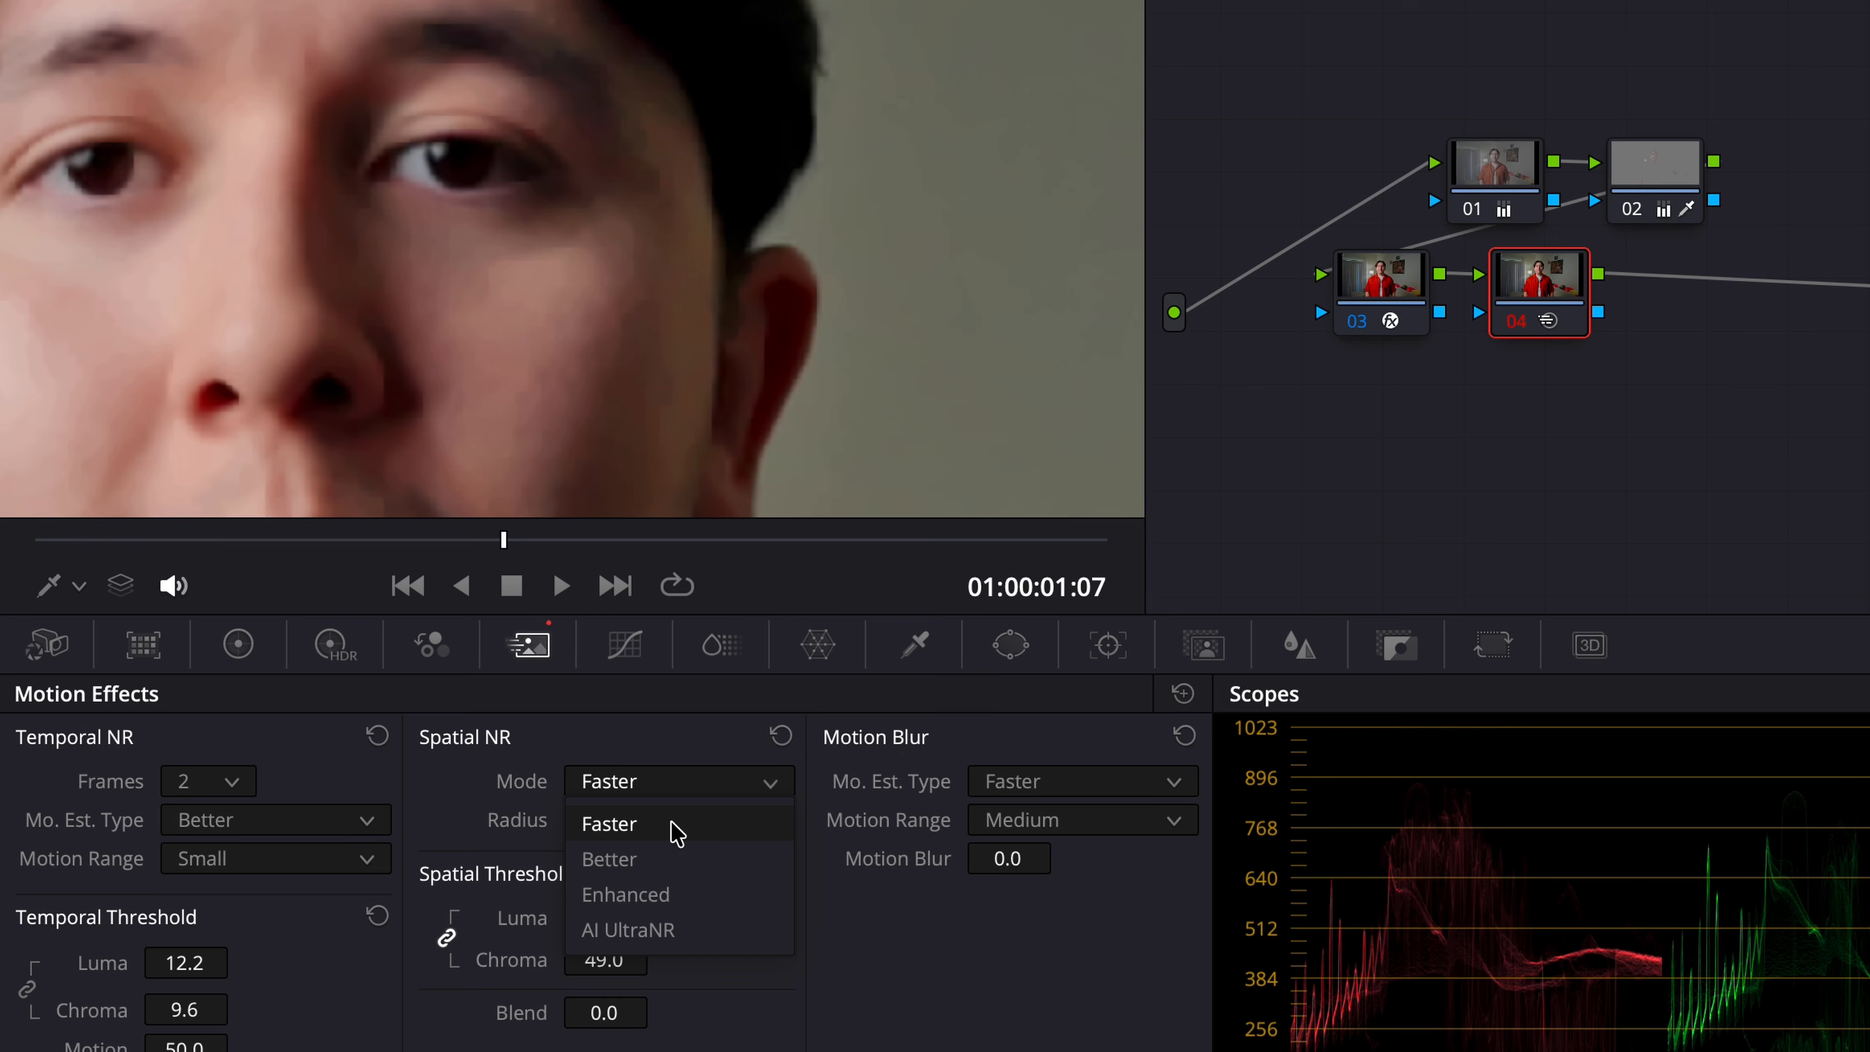
click(670, 859)
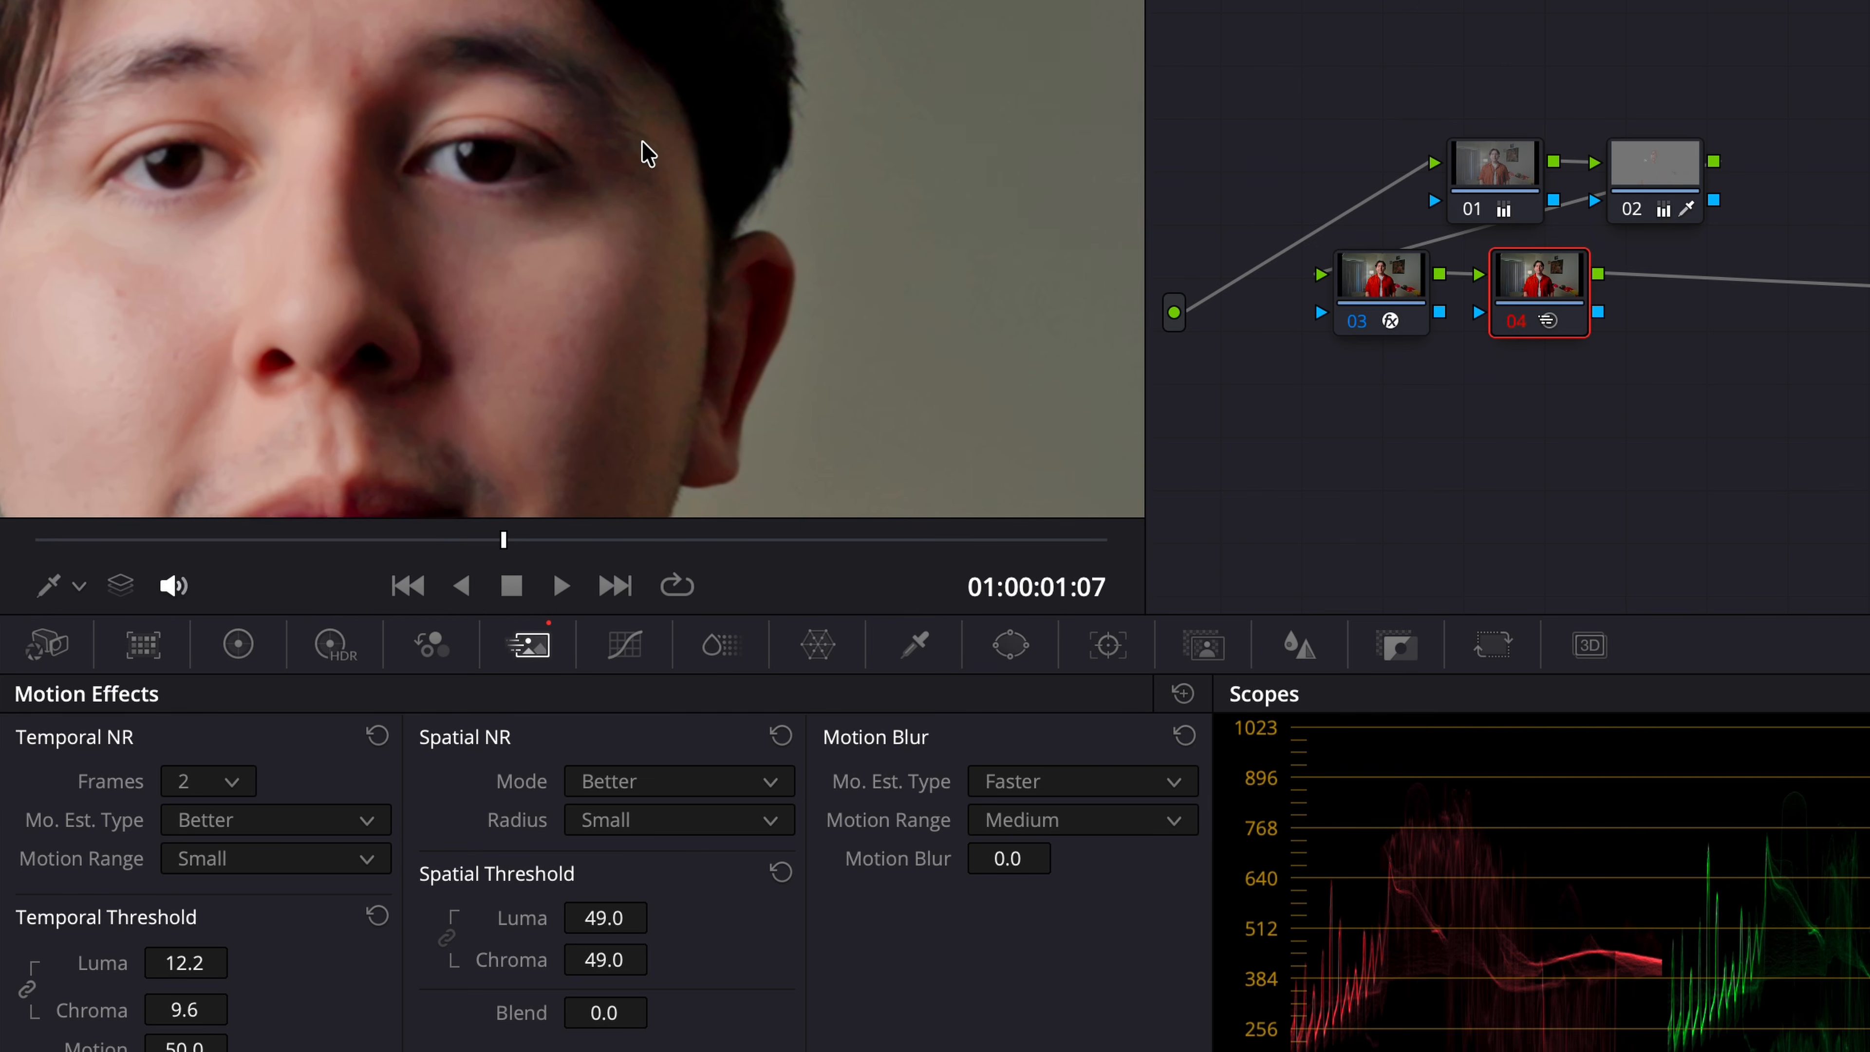
Step: Compare the Faster and Enhanced Spatial NR modes on the face, and return the mode to Better
click(759, 782)
click(663, 823)
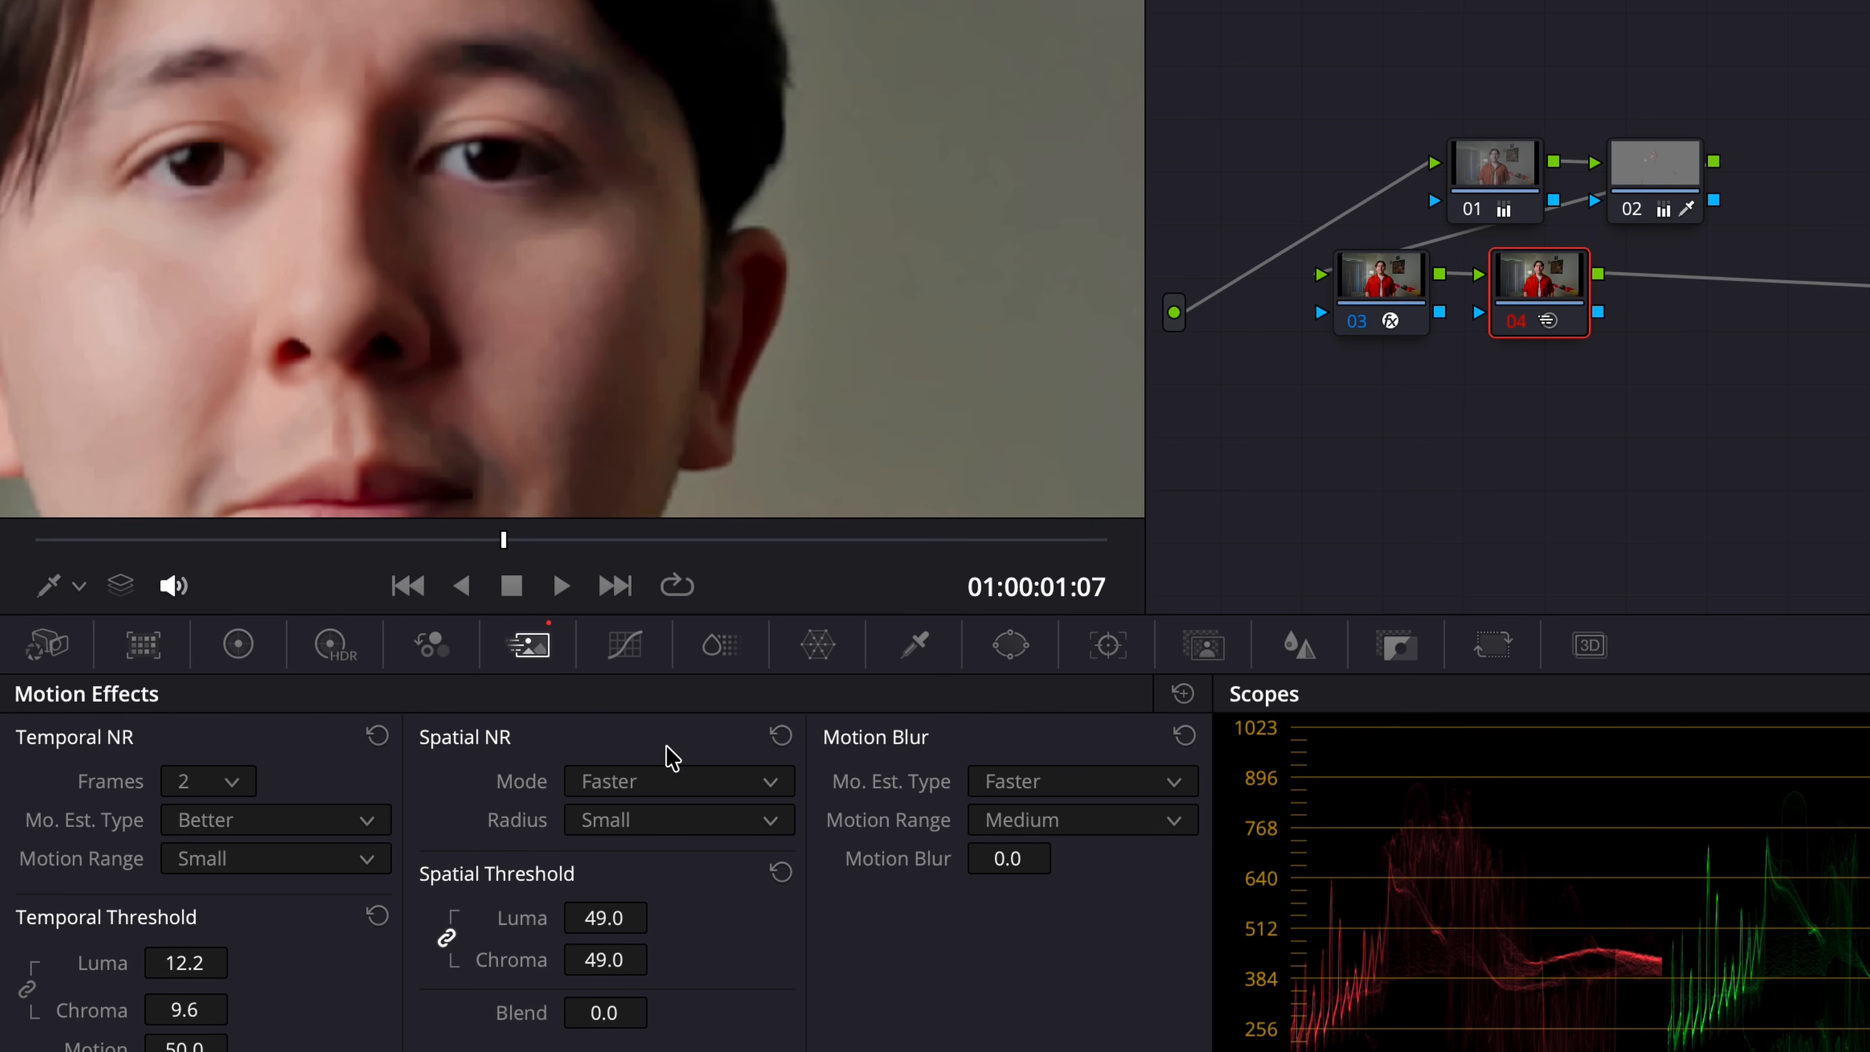
click(669, 782)
click(671, 895)
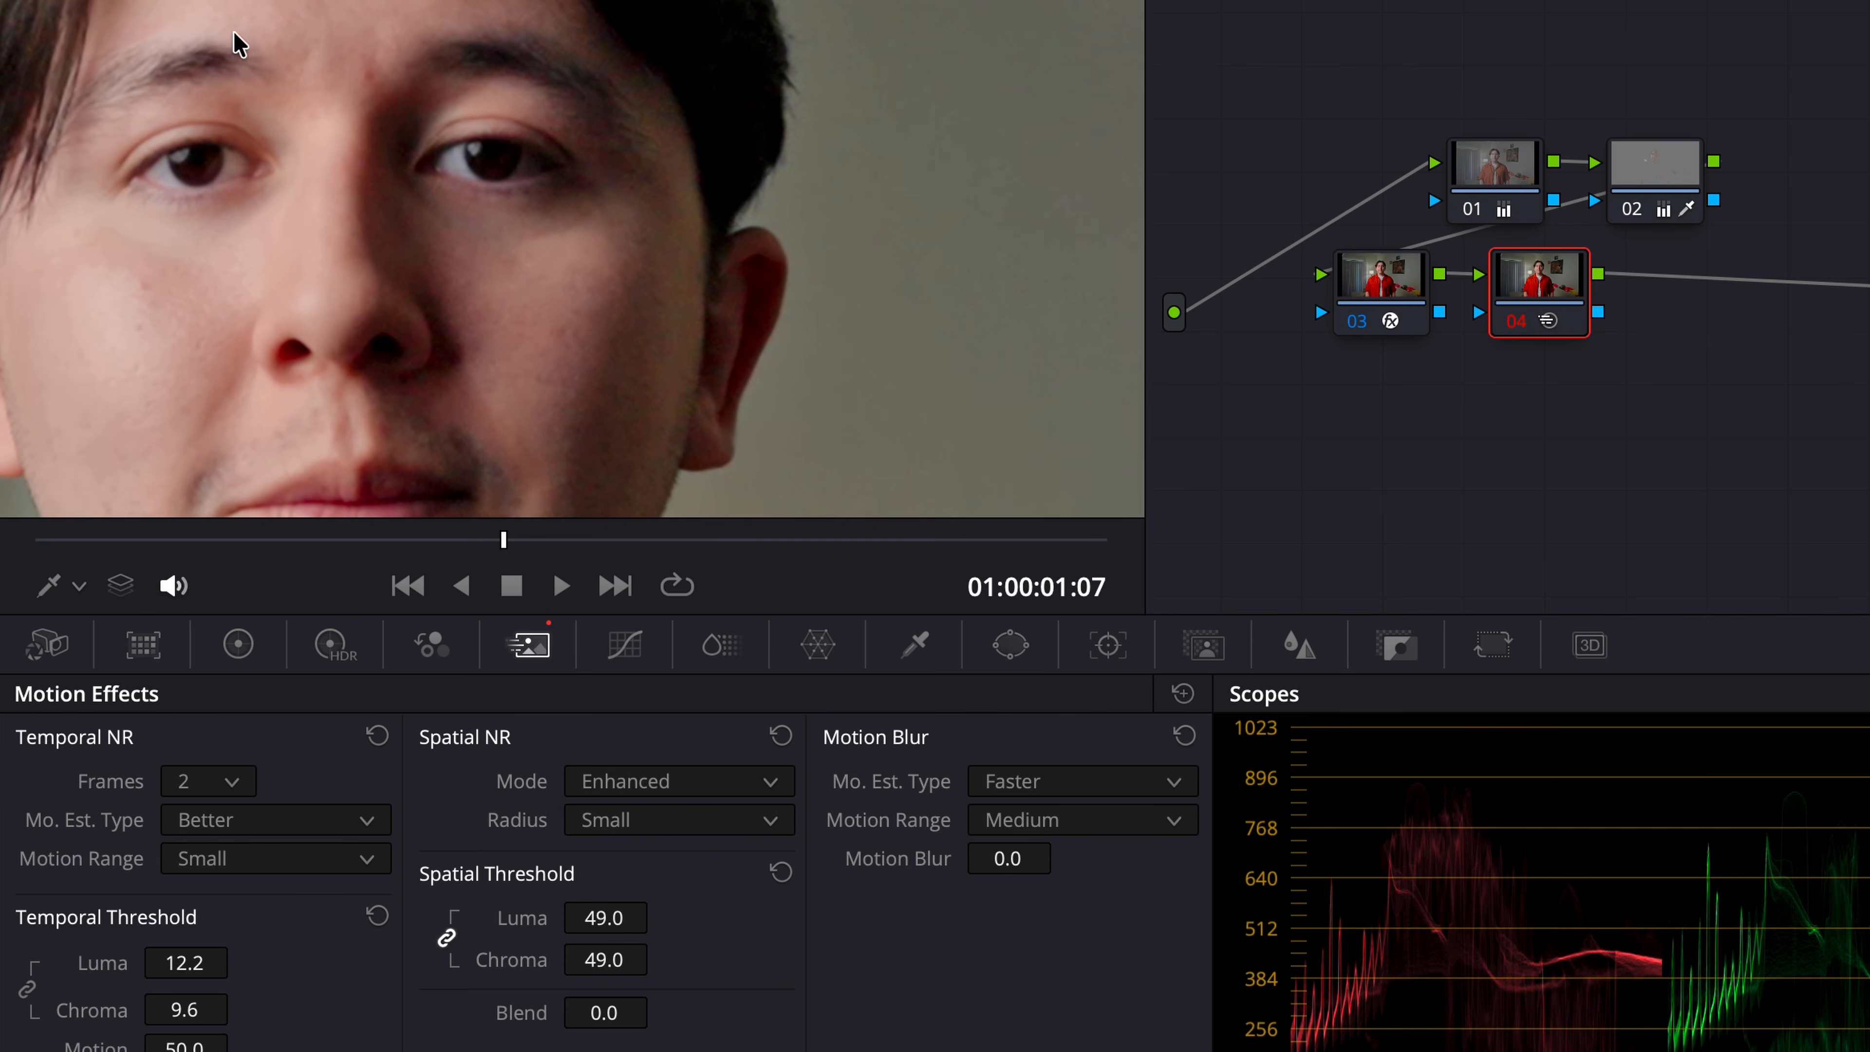
click(674, 781)
click(679, 859)
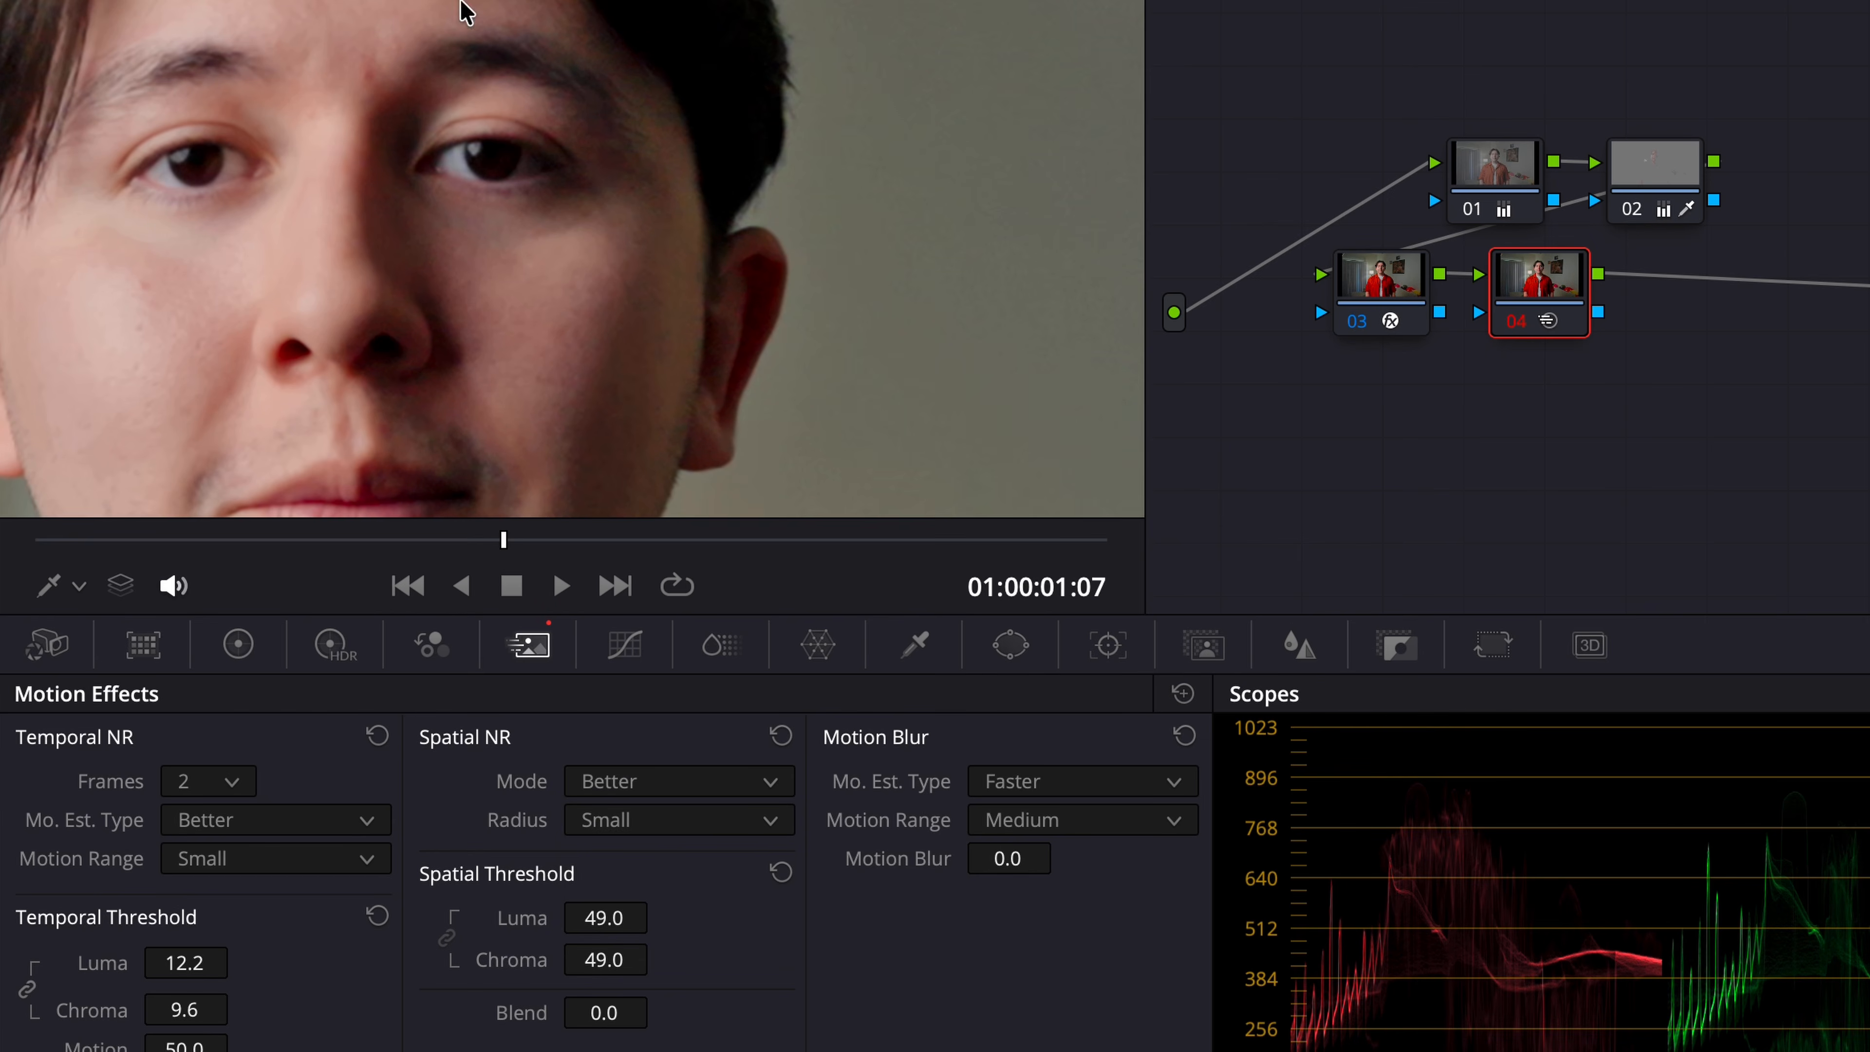
Step: Keep the Spatial NR radius at Small, try the Faster and Enhanced modes around the eye, and restore Better
click(663, 819)
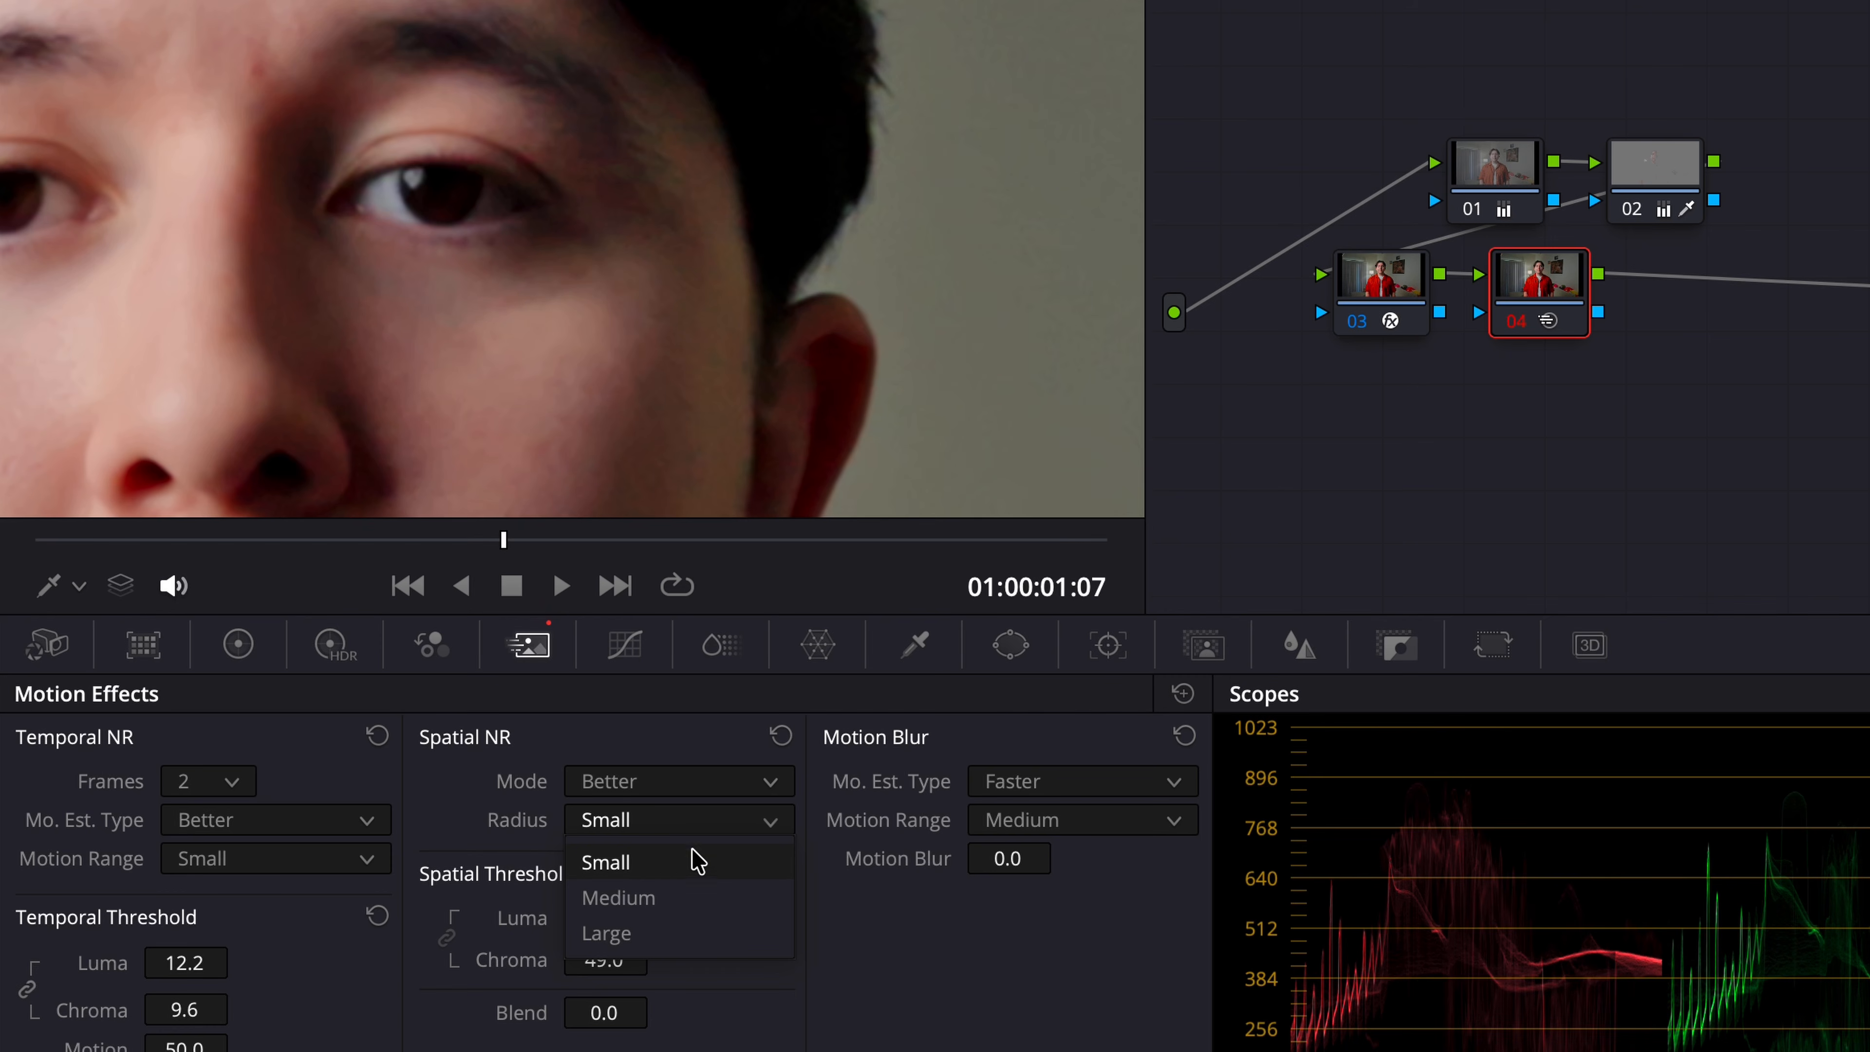
click(670, 871)
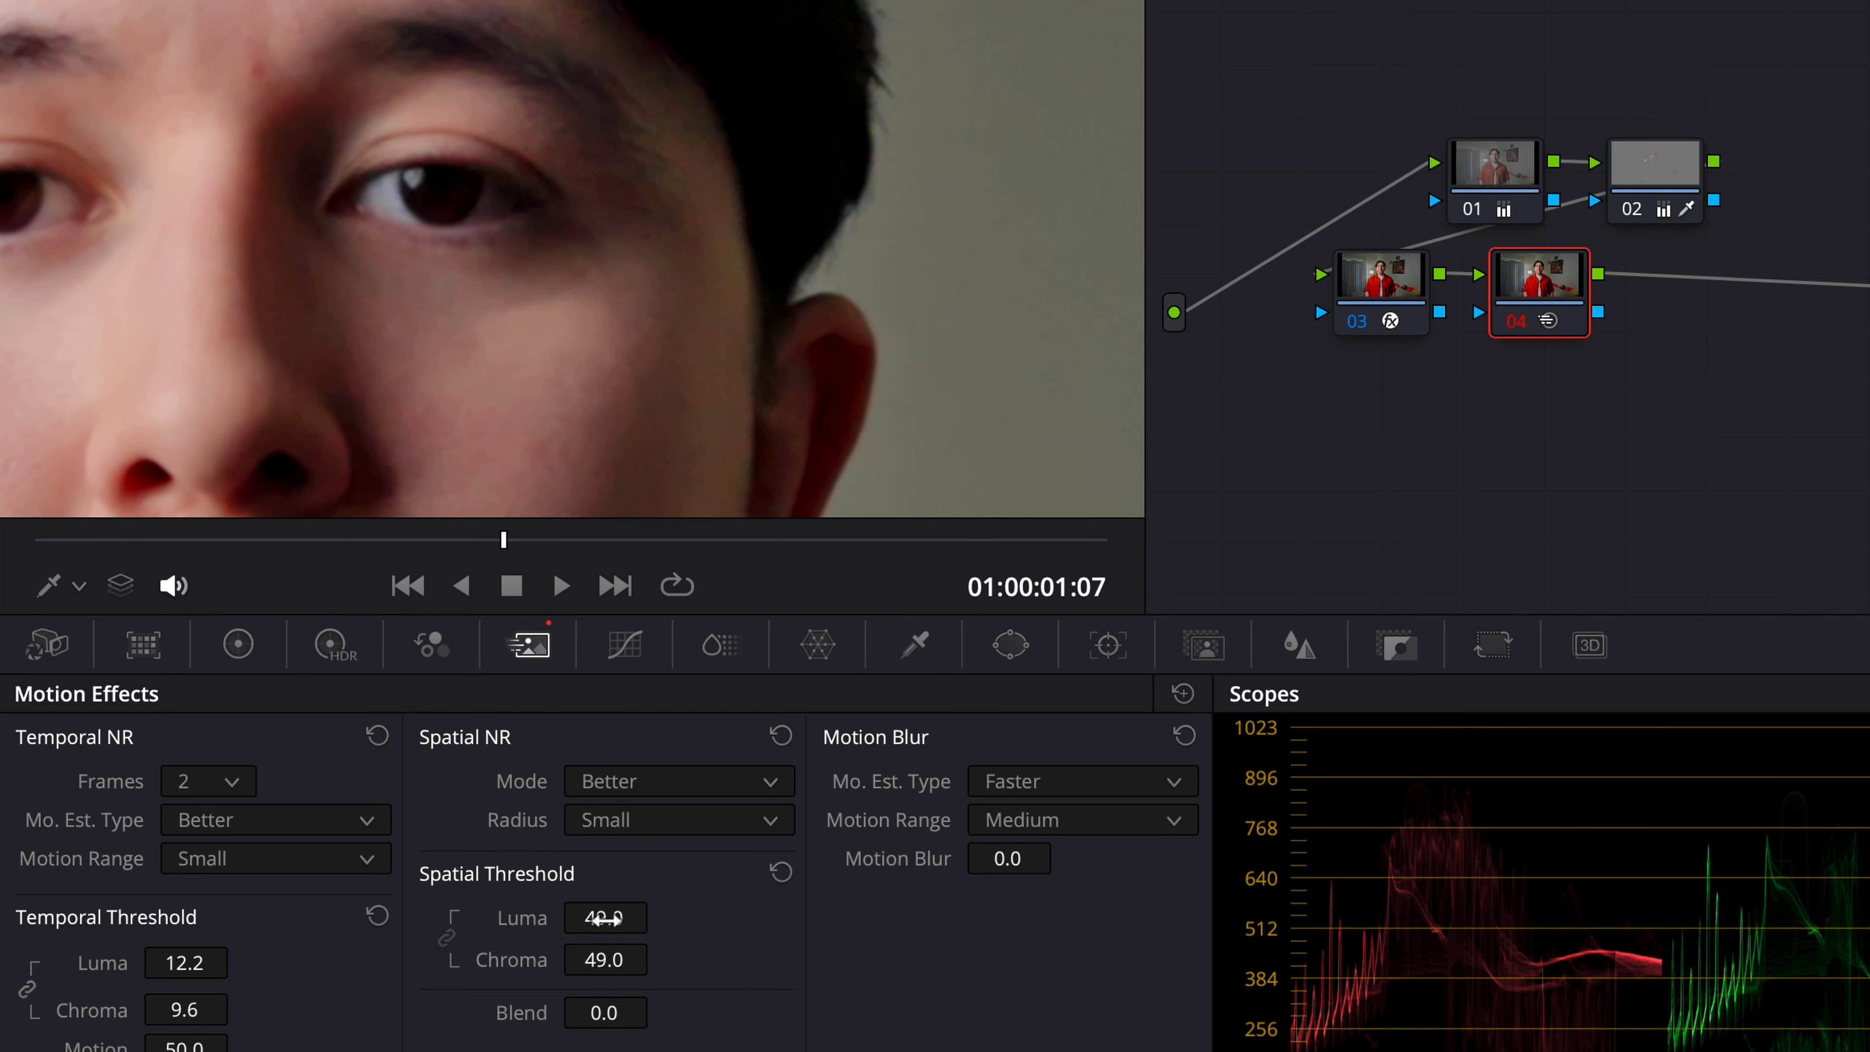
click(676, 791)
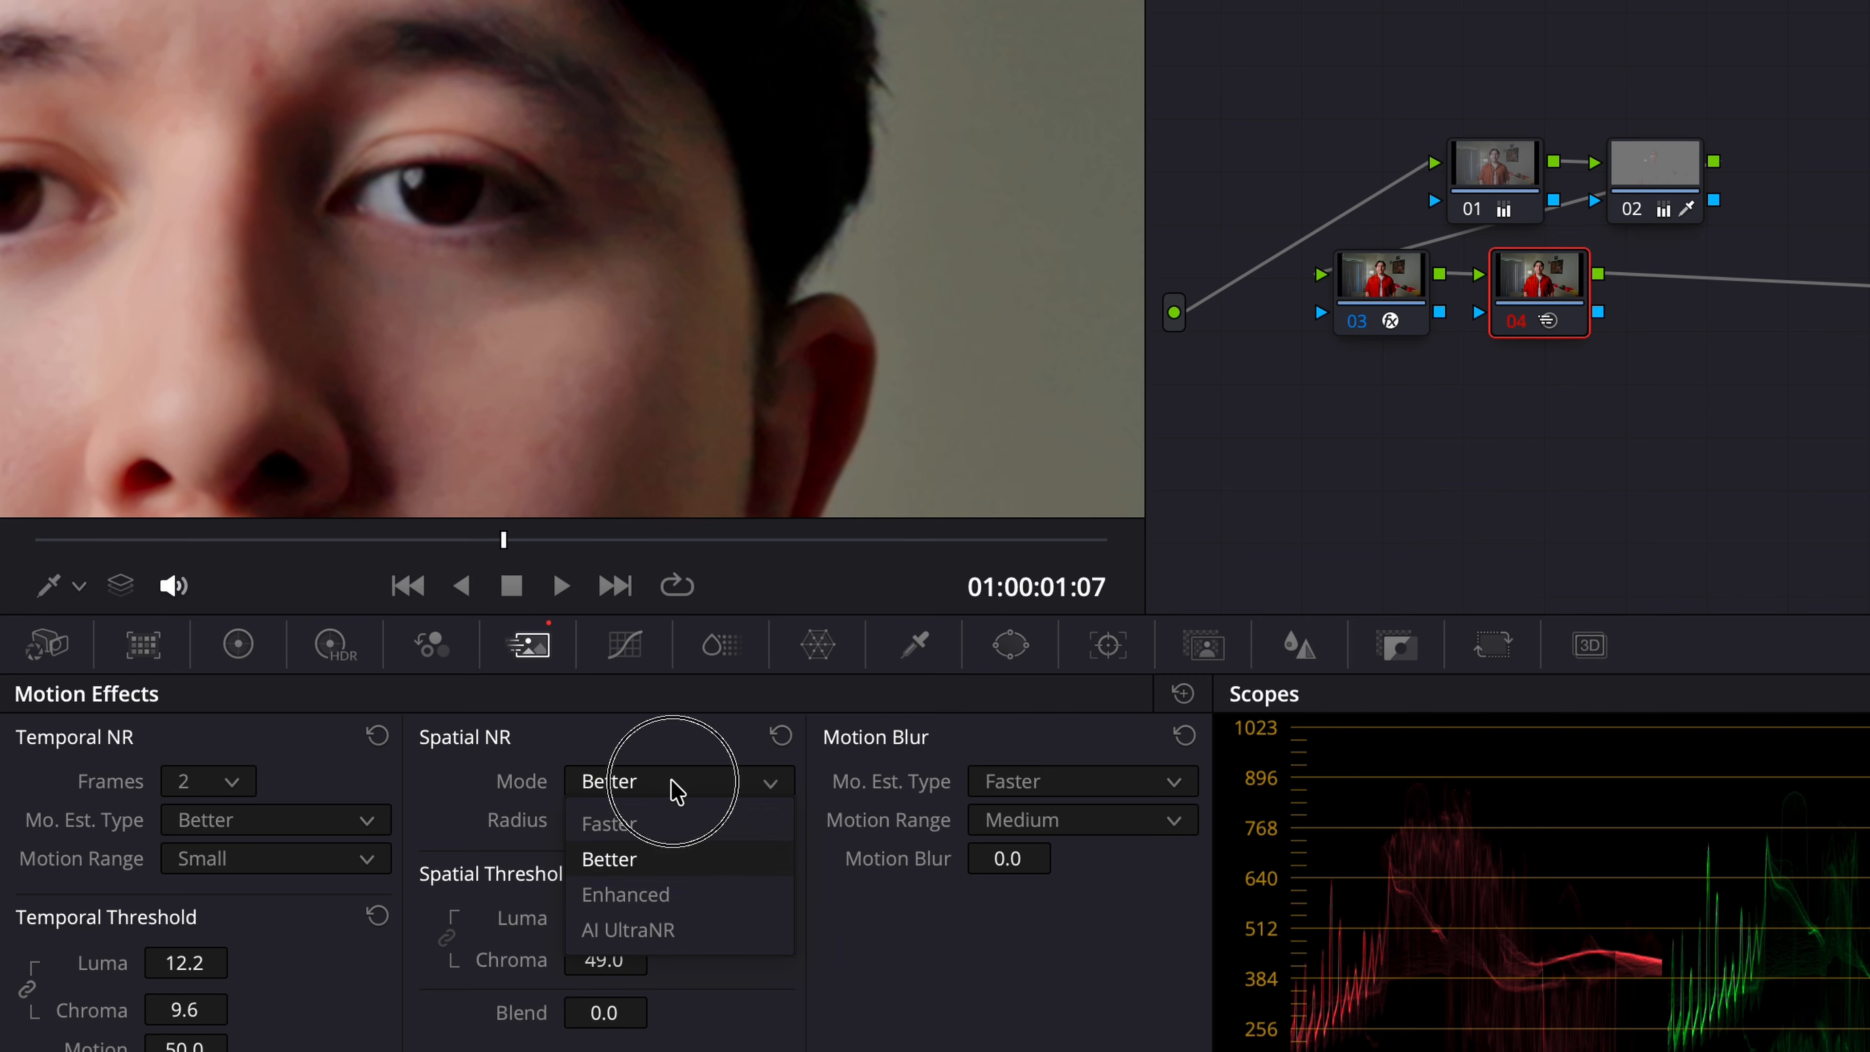
click(677, 823)
click(693, 785)
click(690, 891)
click(688, 782)
click(683, 856)
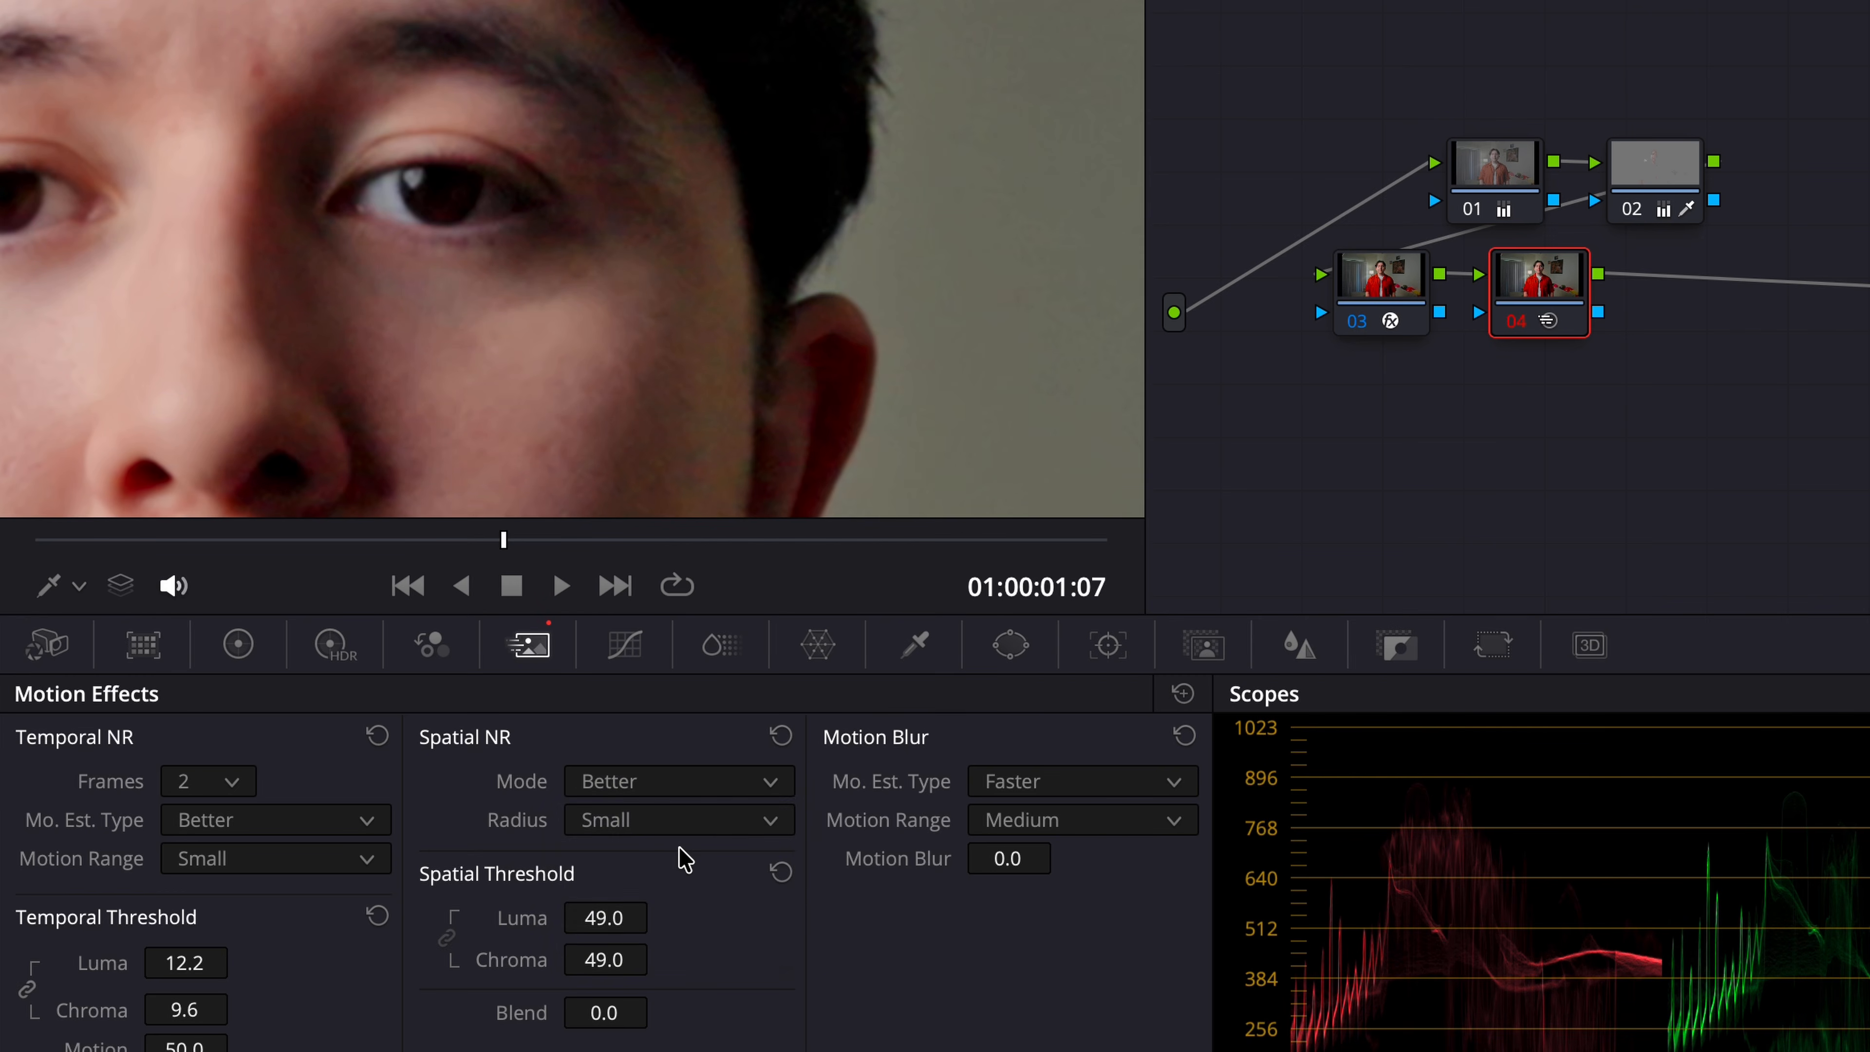
Step: Lower the linked Spatial Threshold luma and chroma to 28.2 and check the result on the whole frame
drag(626, 917, 581, 917)
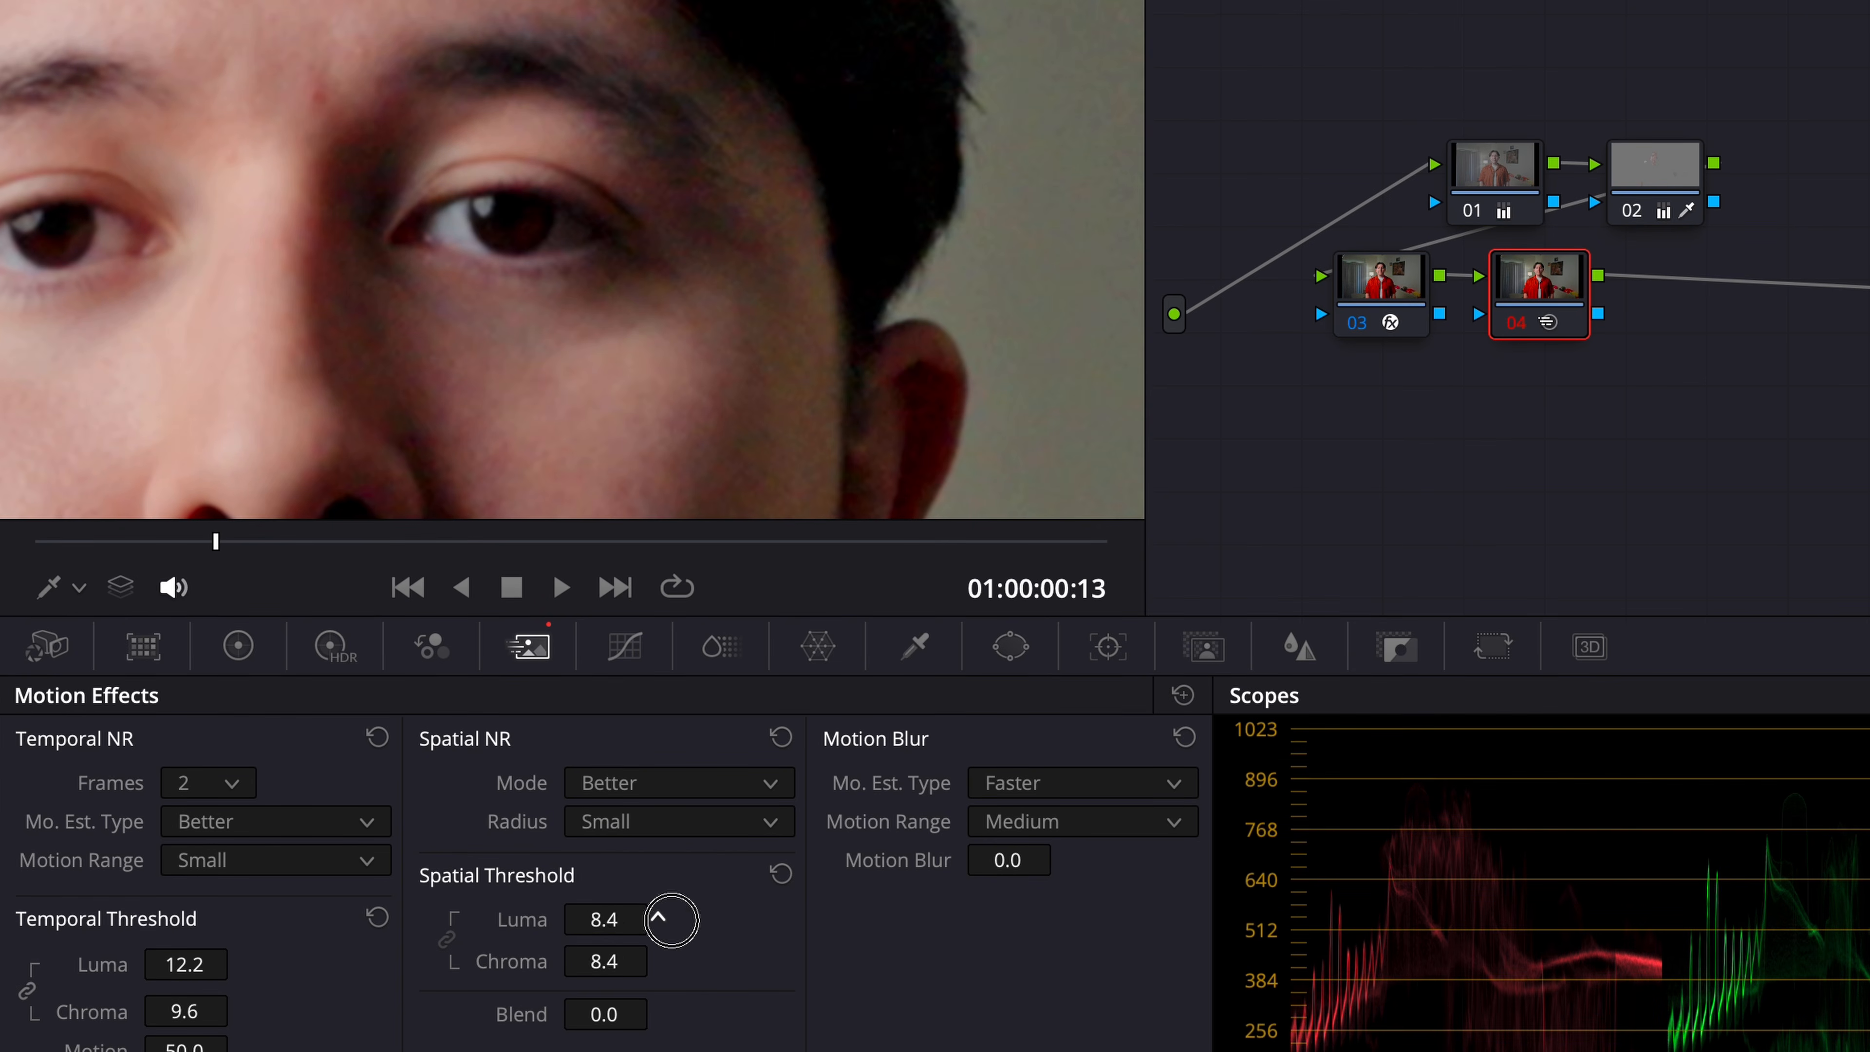
drag(668, 918, 829, 915)
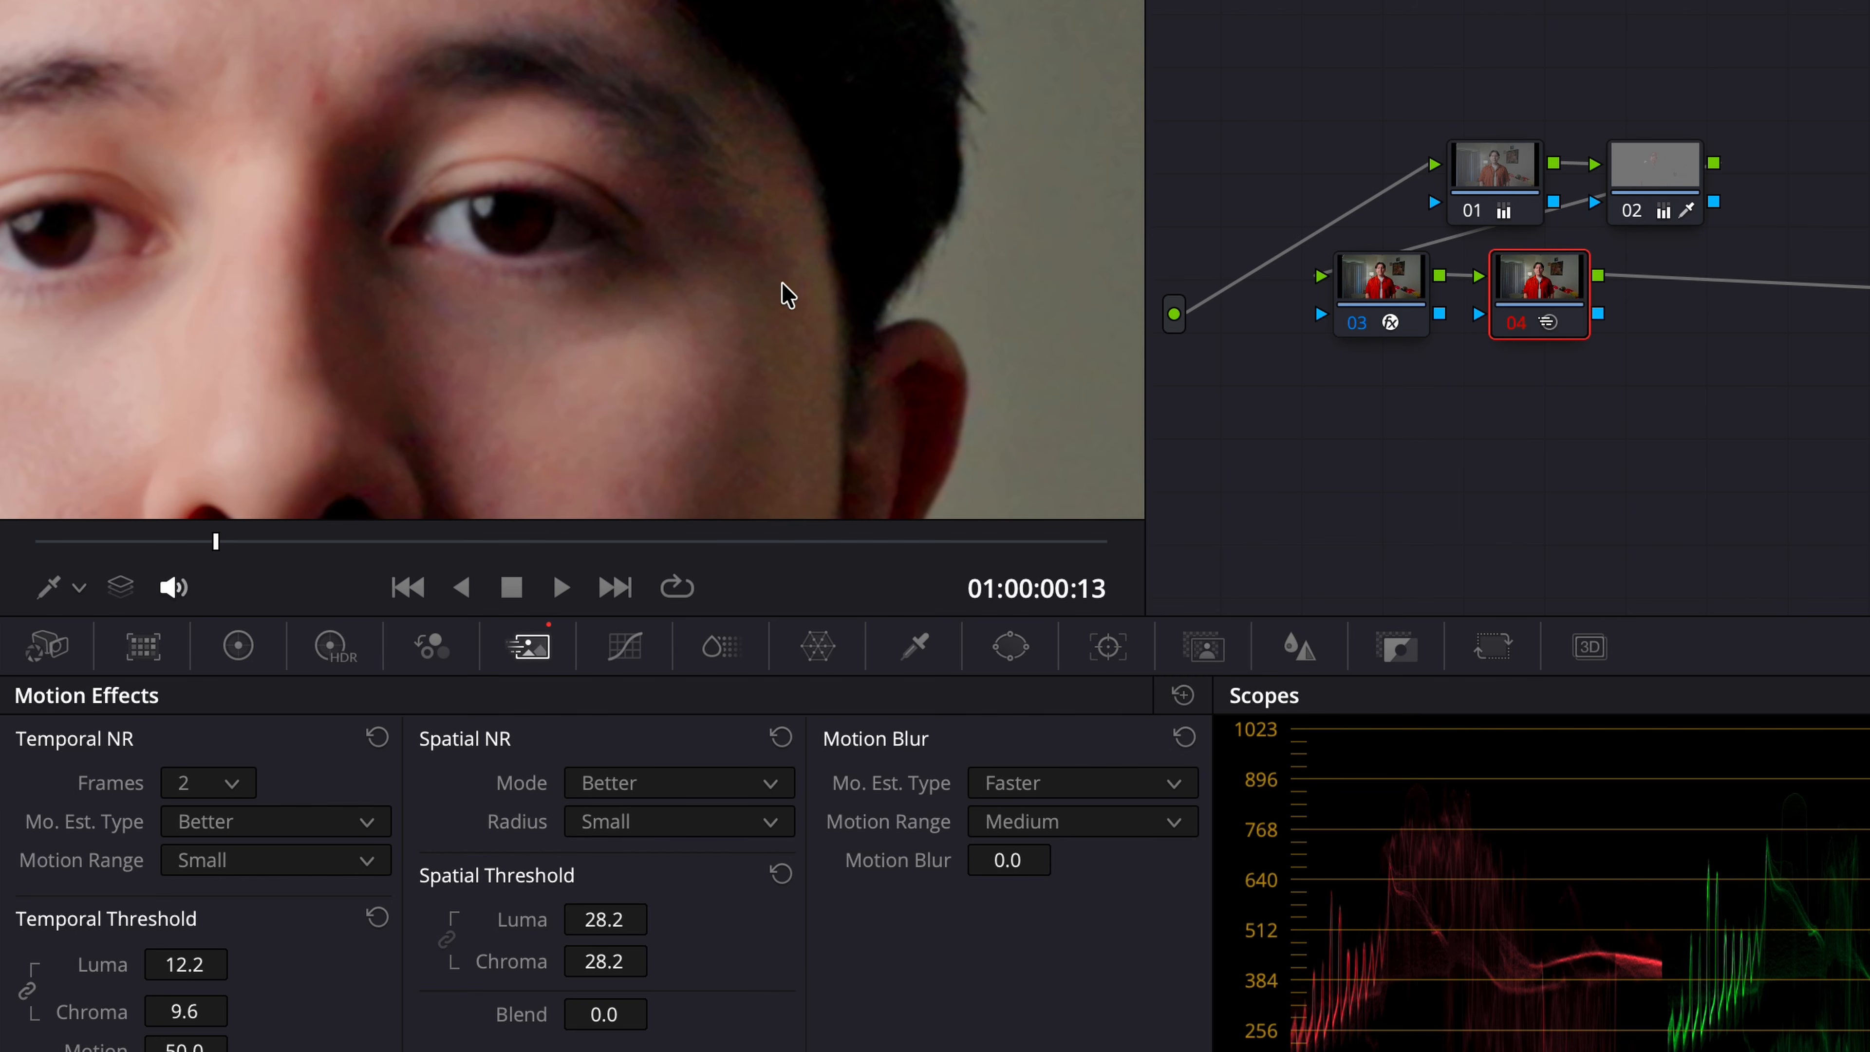
click(78, 2)
click(73, 2)
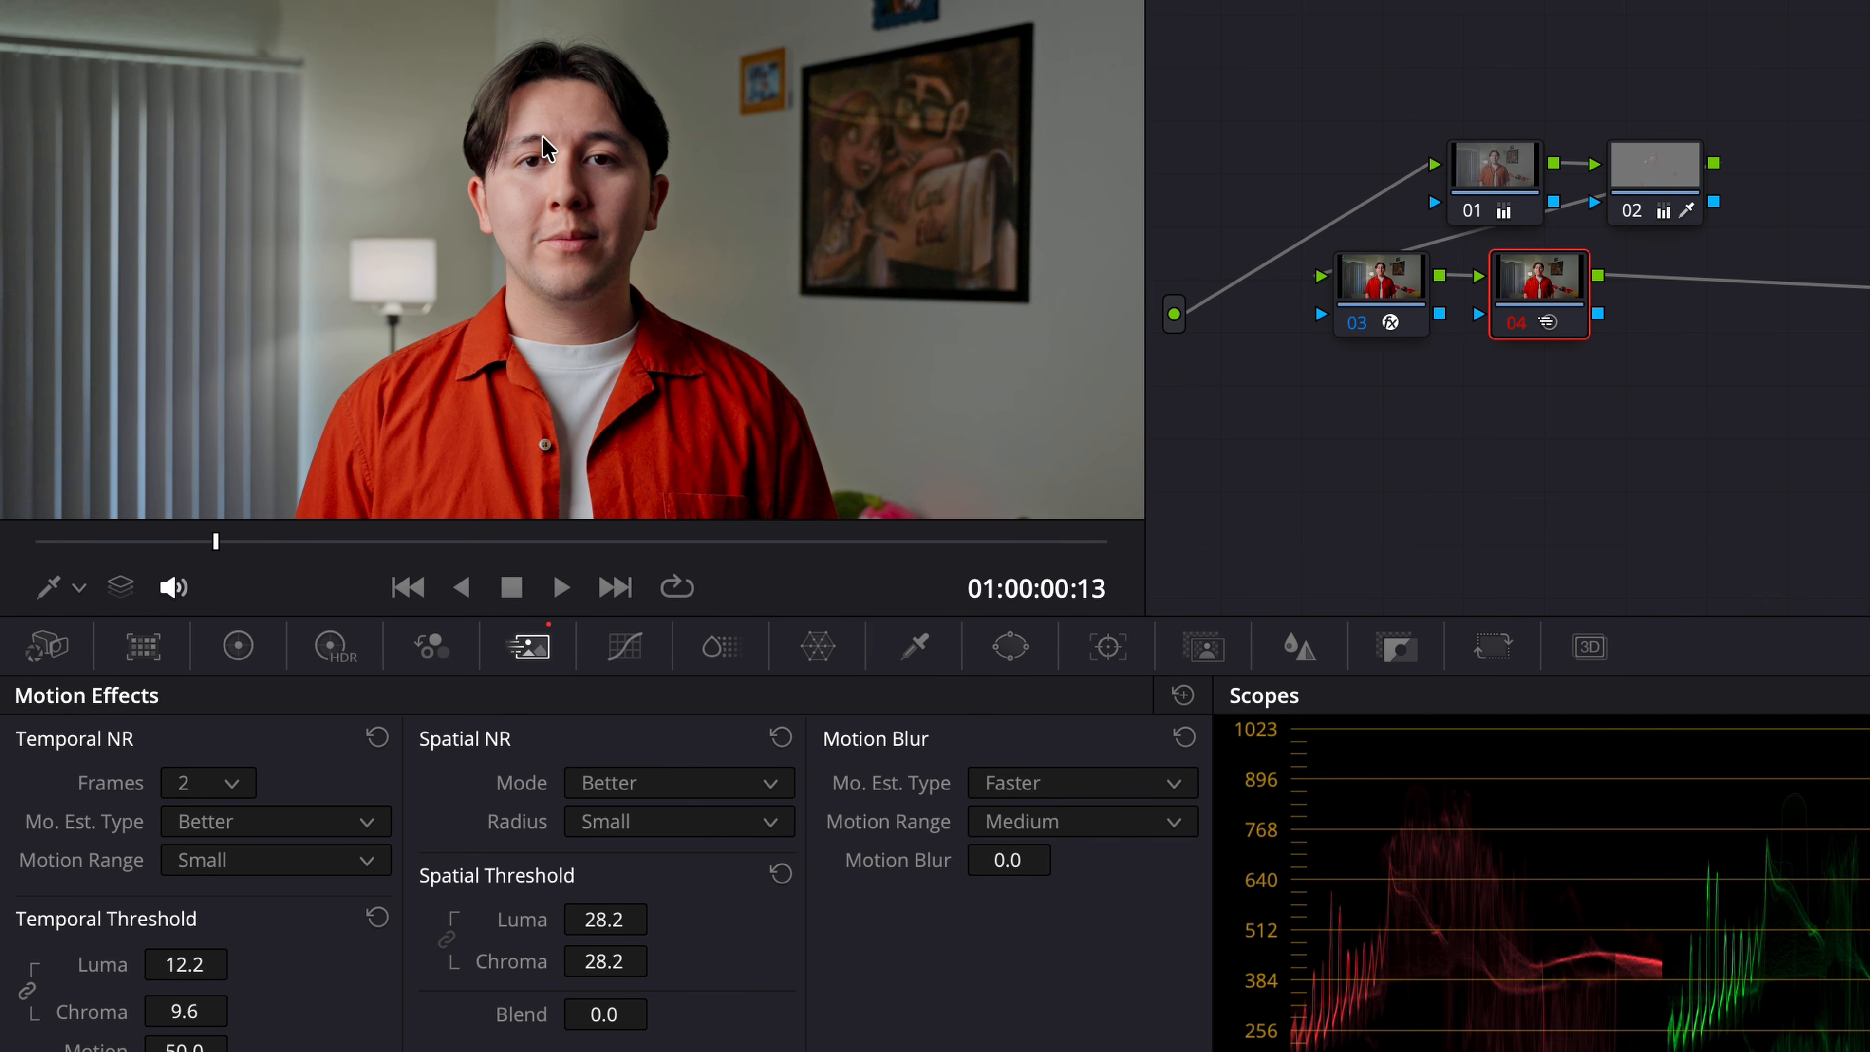